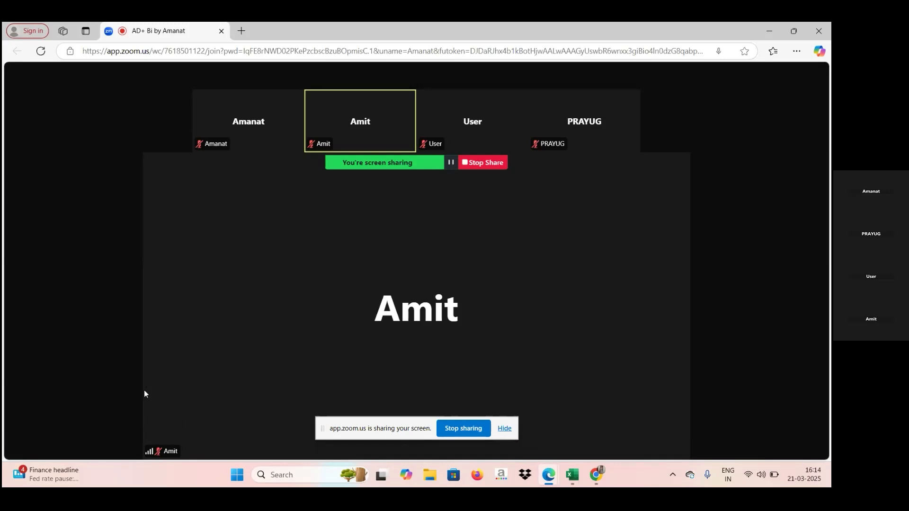
Unmute the meeting microphone and switch to the Excel workbook.
{"action": "mouse_move", "coordinate": [4, 410]}
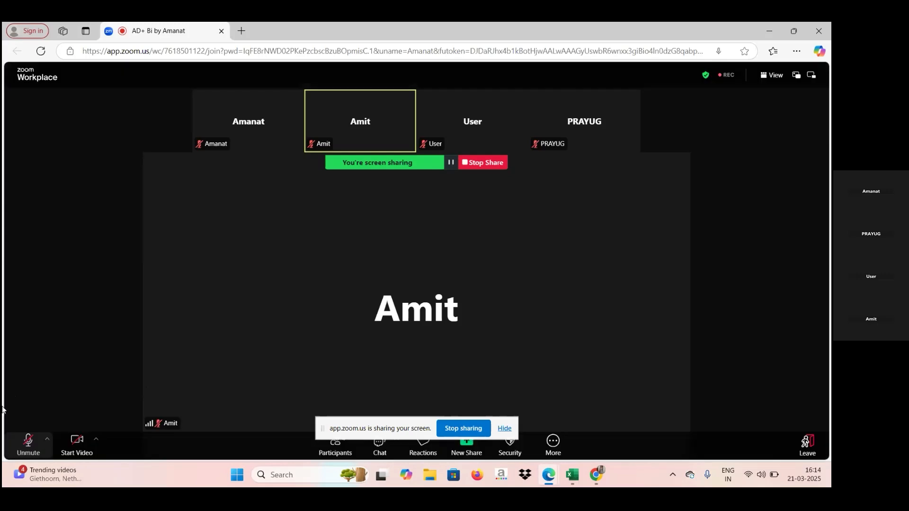
{"action": "left_click", "coordinate": [26, 446]}
{"action": "left_click", "coordinate": [572, 476]}
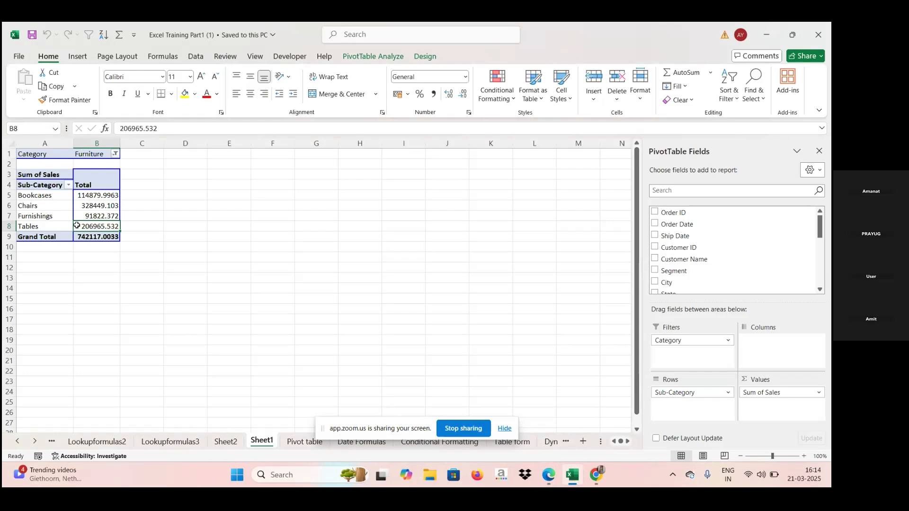
{"action": "left_click", "coordinate": [224, 234]}
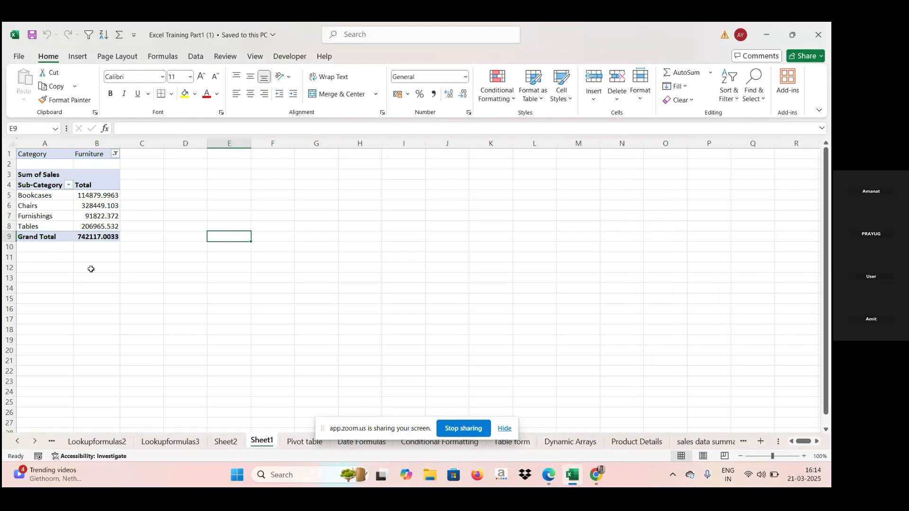
{"action": "left_click", "coordinate": [93, 214]}
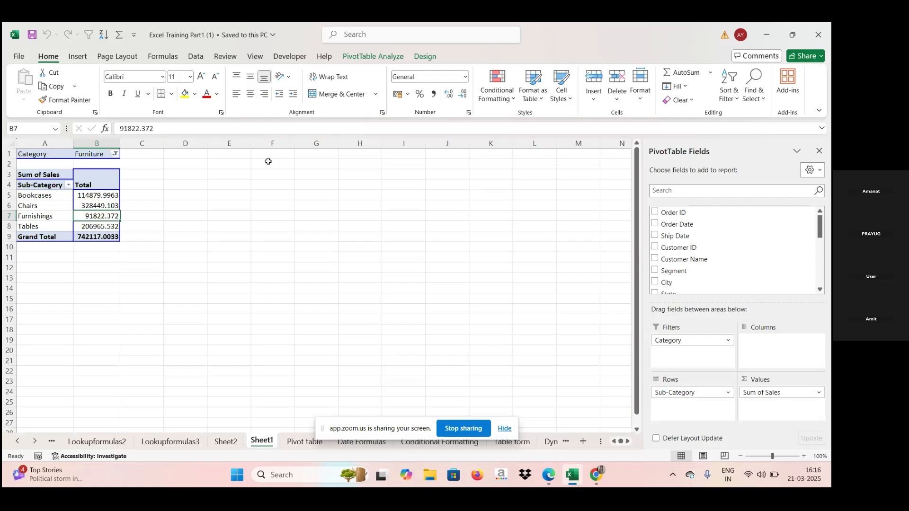
{"action": "left_click", "coordinate": [53, 216]}
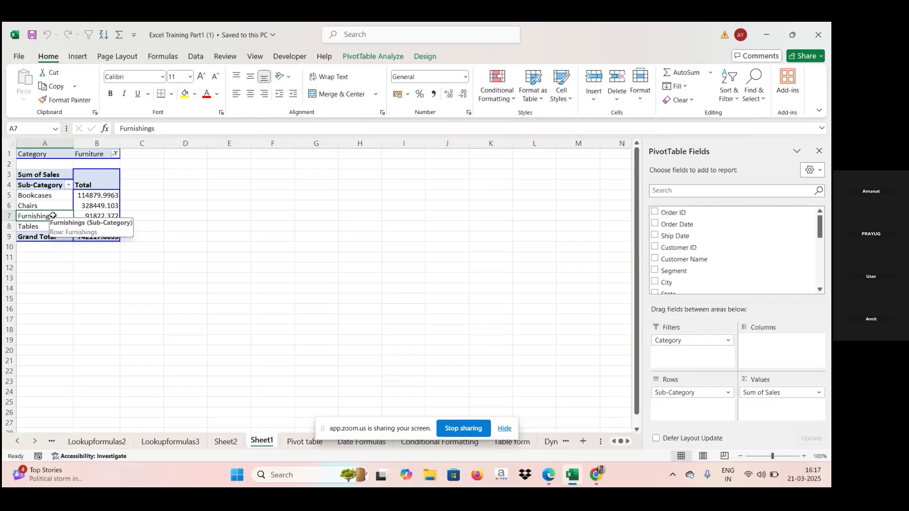
Rename the pivot table to CATEGORY.
{"action": "left_click", "coordinate": [363, 56]}
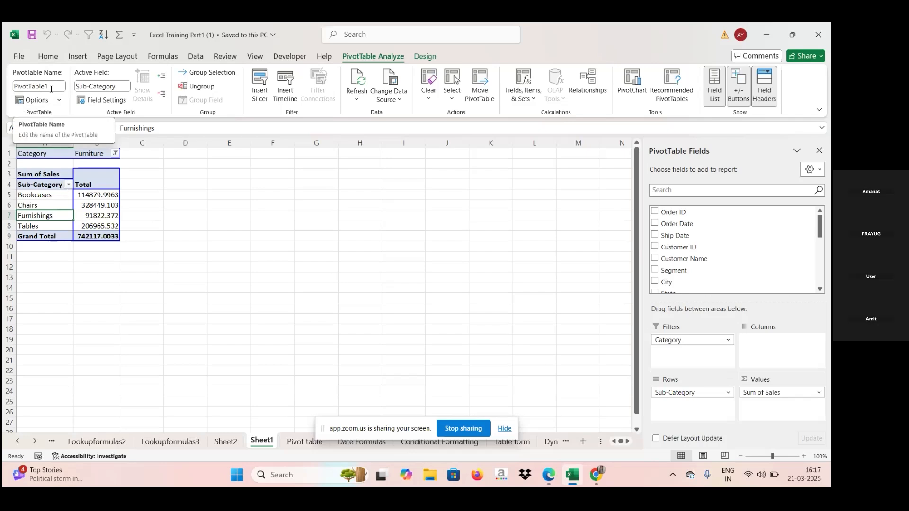
{"action": "left_click", "coordinate": [60, 100]}
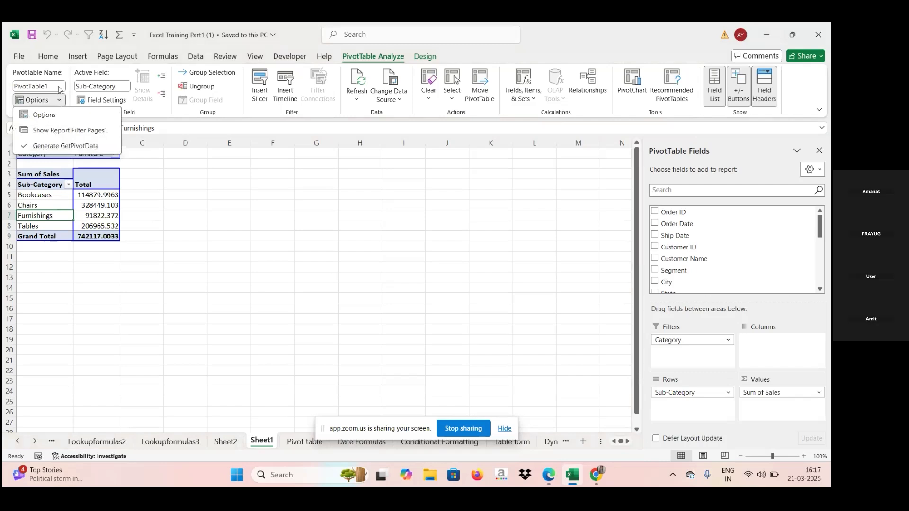
{"action": "left_click", "coordinate": [59, 87]}
{"action": "left_click", "coordinate": [59, 87]}
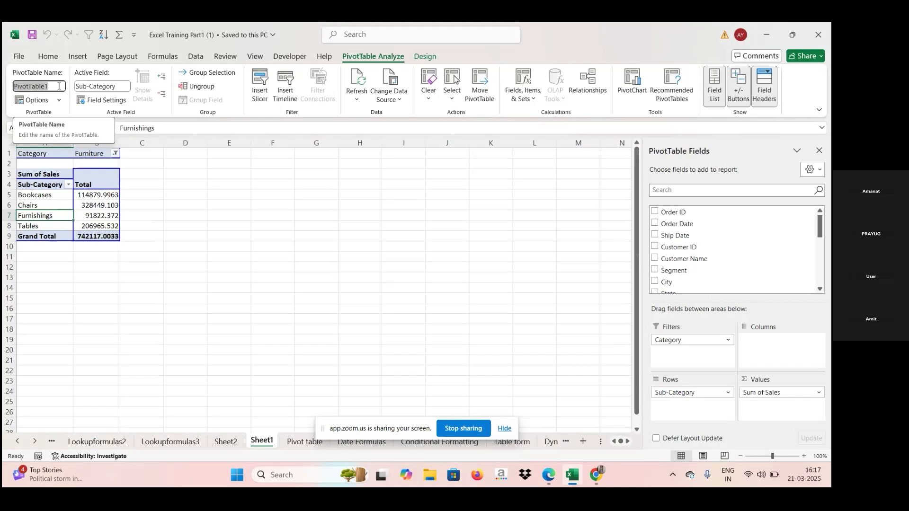
{"action": "key", "text": "Caps_Lock"}
{"action": "type", "text": "C"}
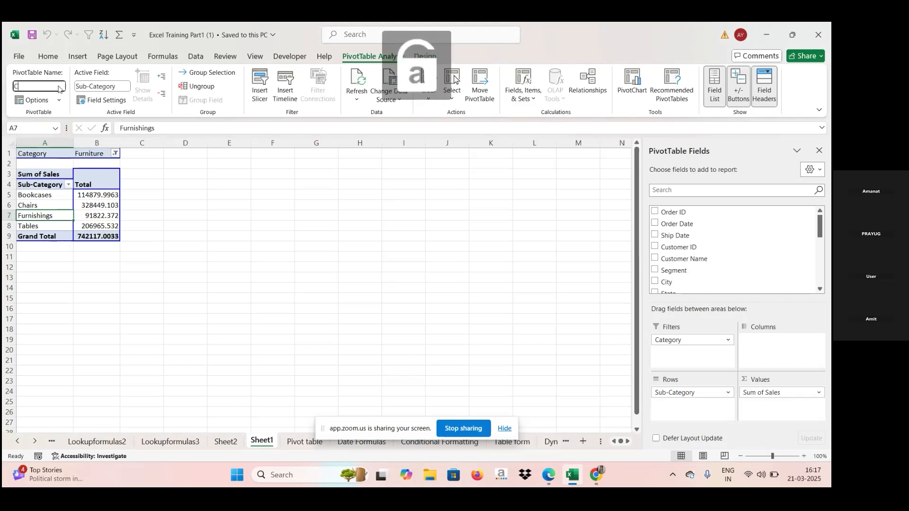
{"action": "type", "text": "ATEGORY"}
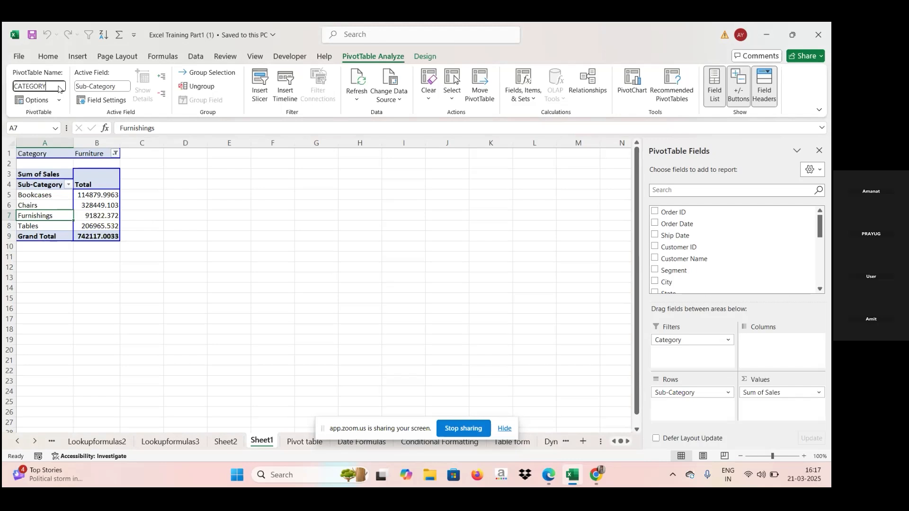
{"action": "key", "text": "Return"}
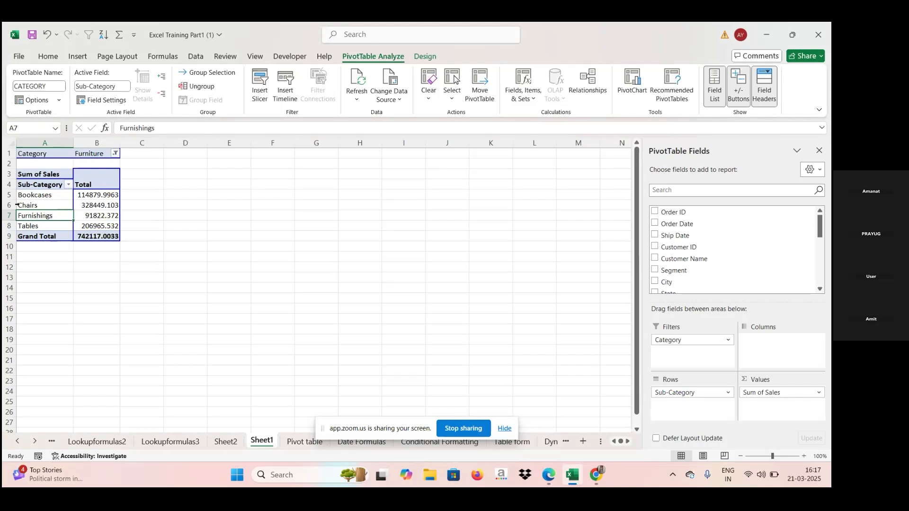
Filter the pivot table's Category field to show only Office Supplies.
{"action": "left_click", "coordinate": [424, 222]}
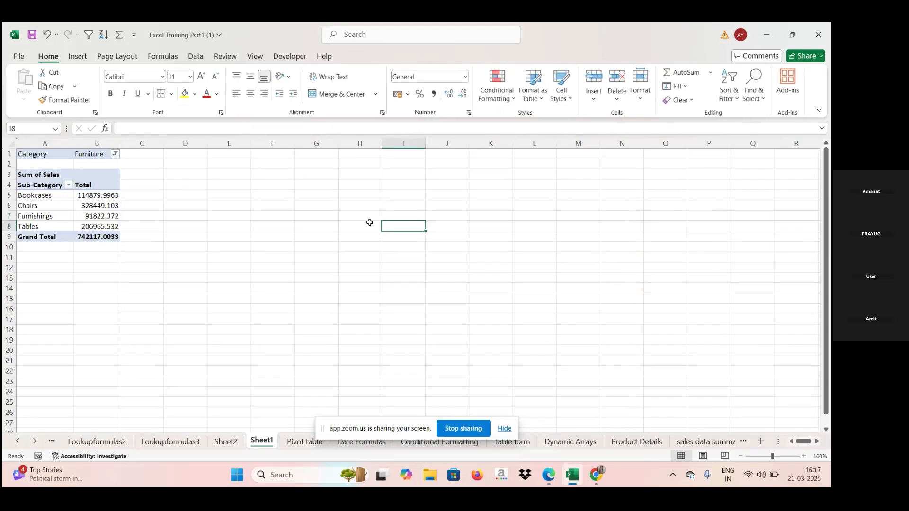
{"action": "left_click", "coordinate": [98, 209]}
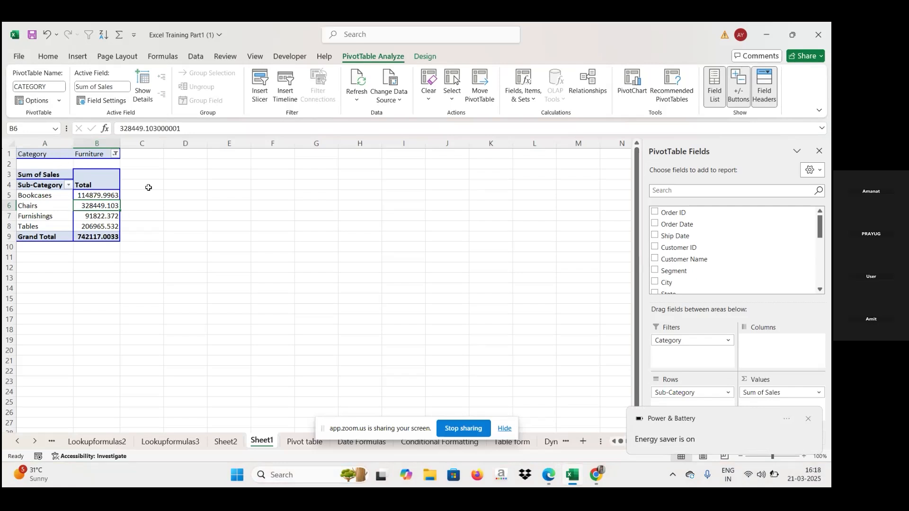
{"action": "left_click", "coordinate": [116, 153]}
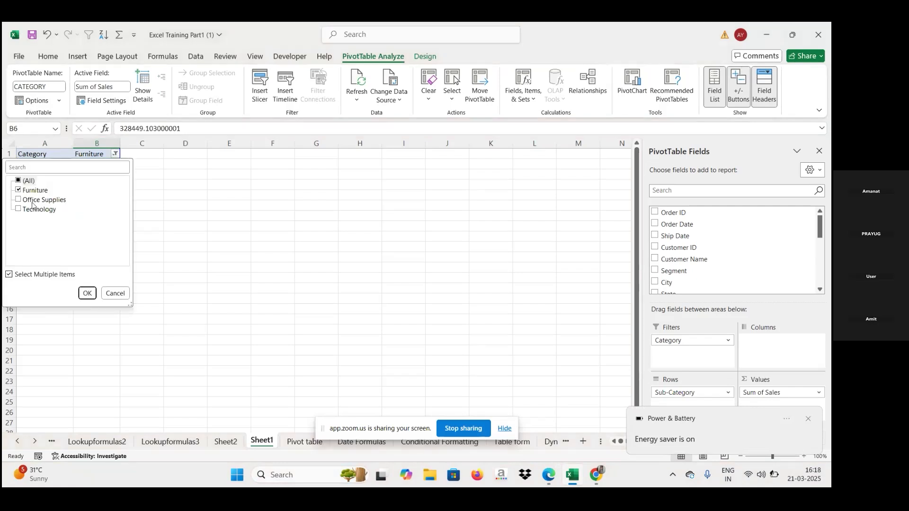
{"action": "left_click", "coordinate": [17, 199]}
{"action": "left_click", "coordinate": [18, 199]}
{"action": "left_click", "coordinate": [18, 190]}
{"action": "left_click", "coordinate": [87, 293]}
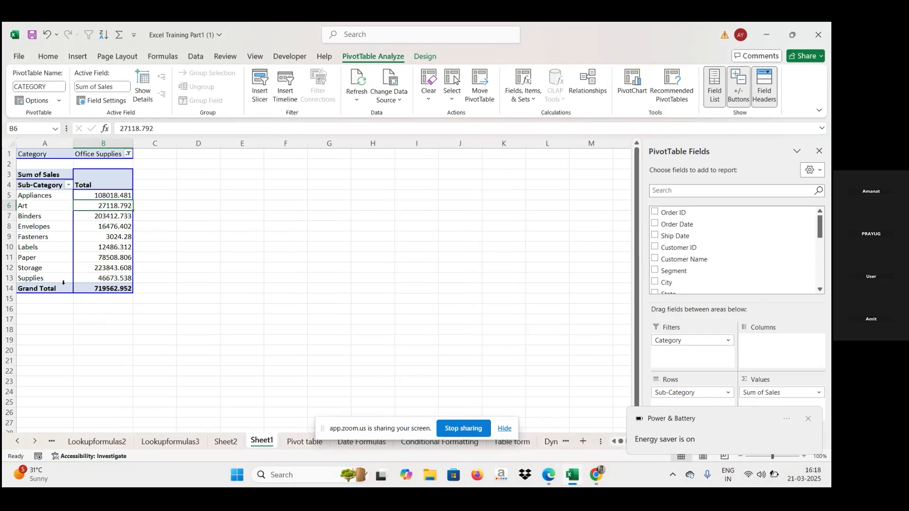
Change the Category filter to show only Technology.
{"action": "left_click", "coordinate": [128, 153]}
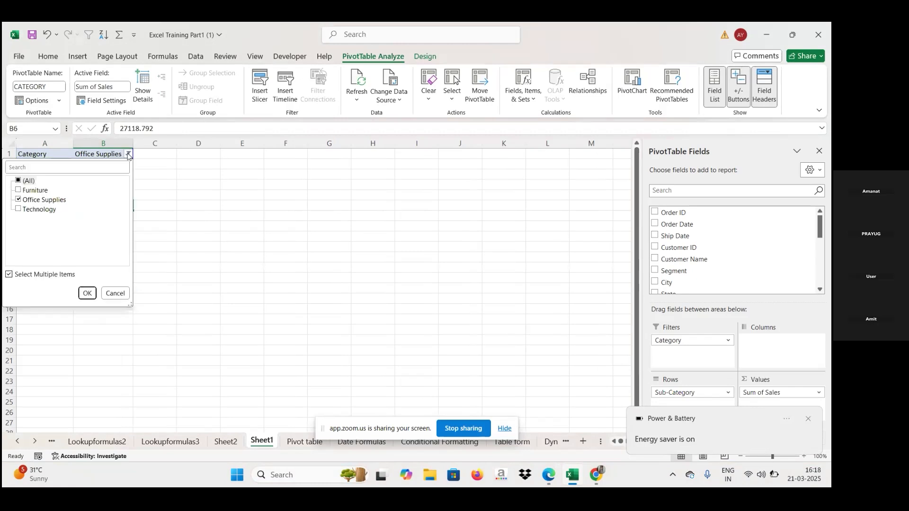
{"action": "left_click", "coordinate": [18, 199]}
{"action": "left_click", "coordinate": [18, 210]}
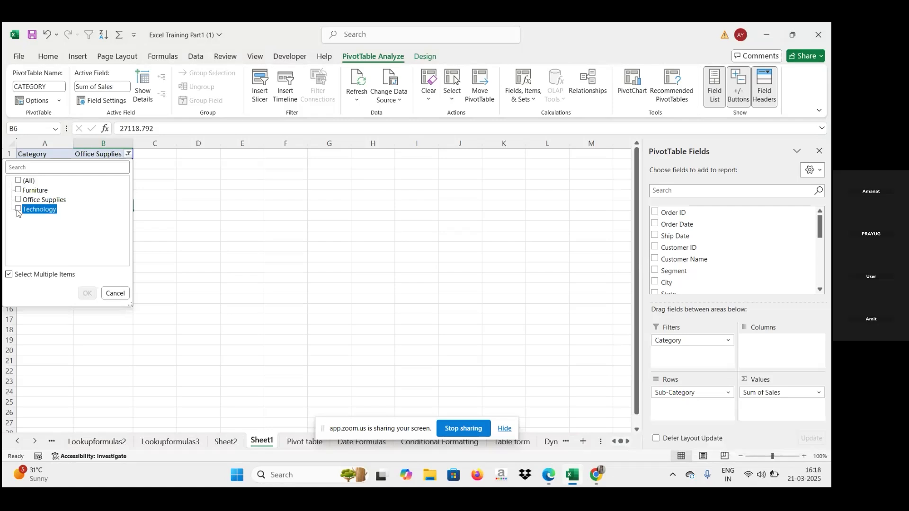
{"action": "left_click", "coordinate": [88, 293]}
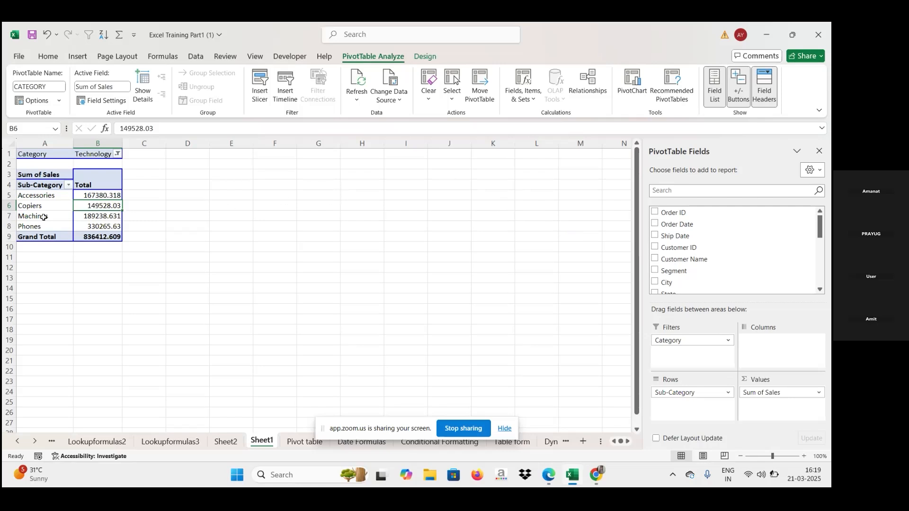
Set the Category filter back to show all categories.
{"action": "left_click", "coordinate": [121, 153]}
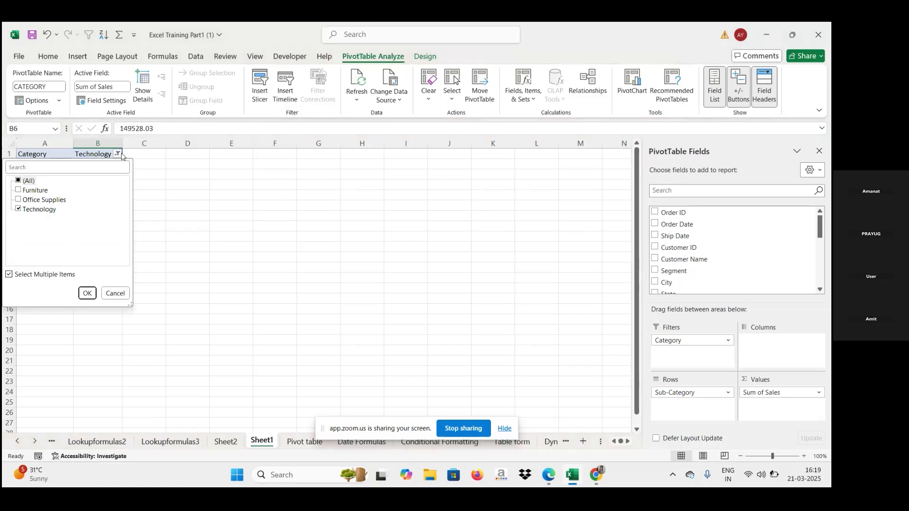
{"action": "left_click", "coordinate": [18, 181]}
{"action": "left_click", "coordinate": [86, 293]}
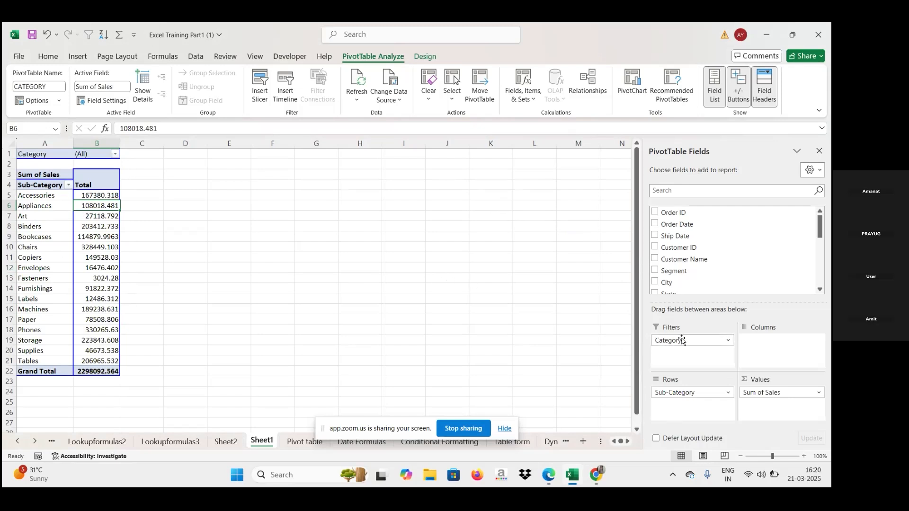
Move the Category field into rows below Sub-Category and add Segment as a column field.
{"action": "left_click_drag", "start_coordinate": [682, 340], "coordinate": [678, 402]}
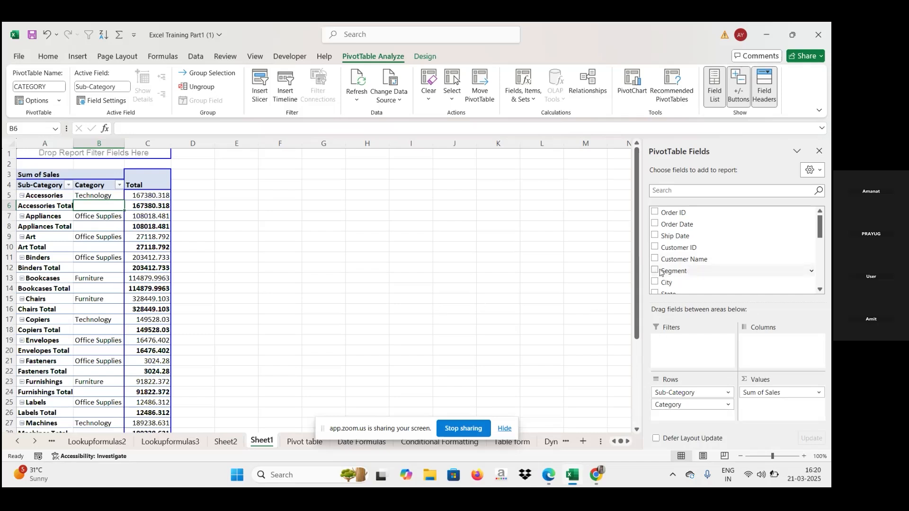
{"action": "left_click_drag", "start_coordinate": [672, 273], "coordinate": [768, 347]}
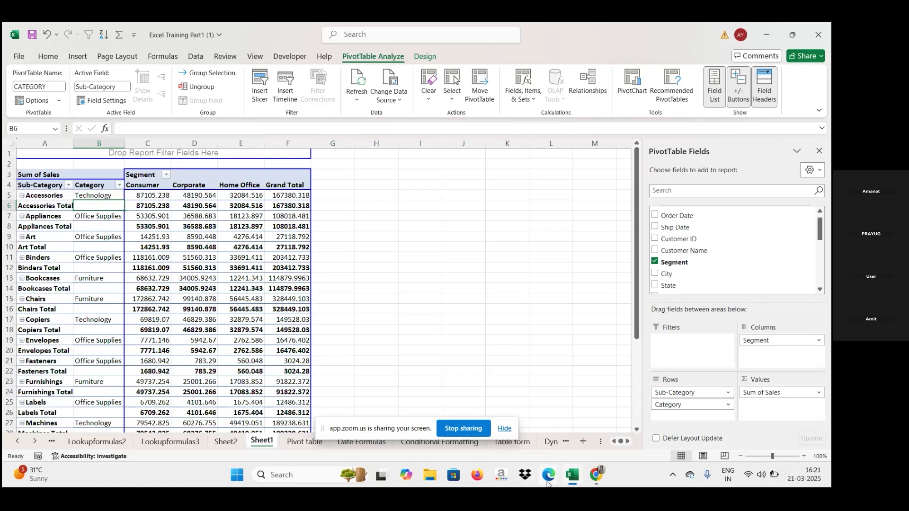
{"action": "mouse_move", "coordinate": [549, 481]}
{"action": "left_click", "coordinate": [490, 419]}
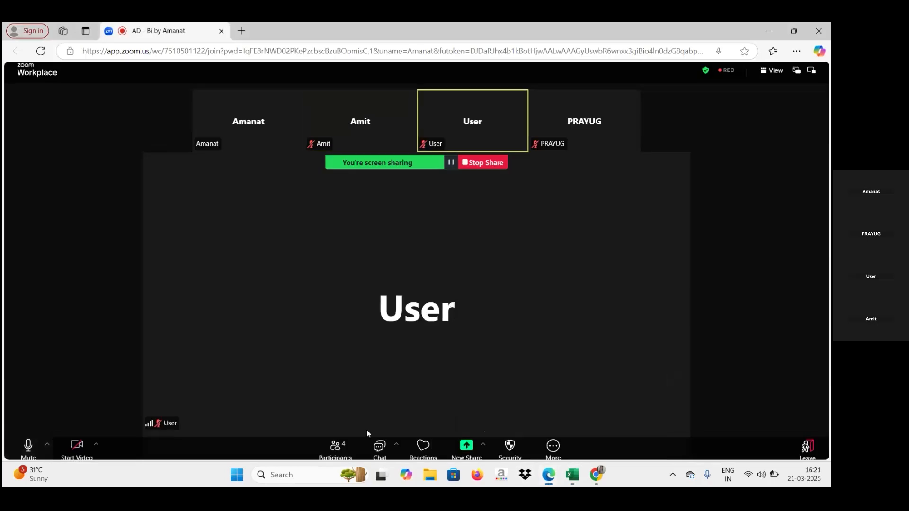
{"action": "left_click", "coordinate": [30, 443]}
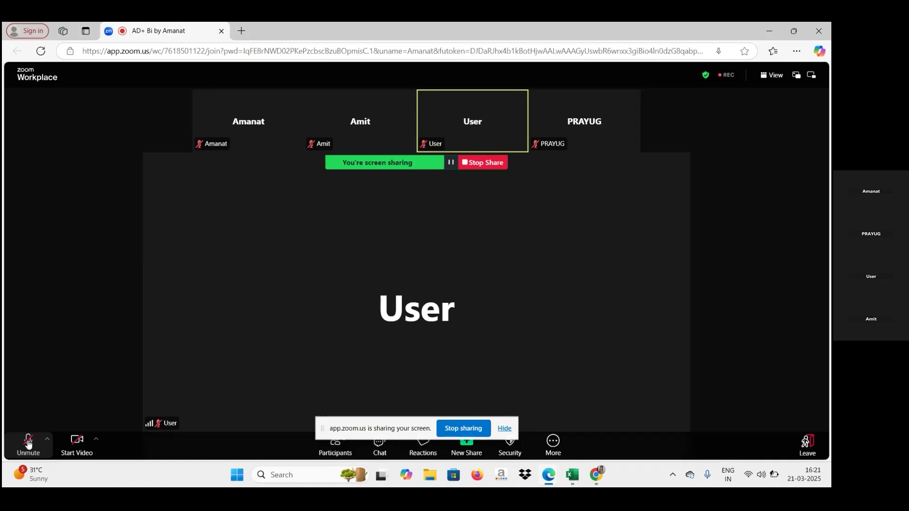
{"action": "left_click", "coordinate": [28, 443]}
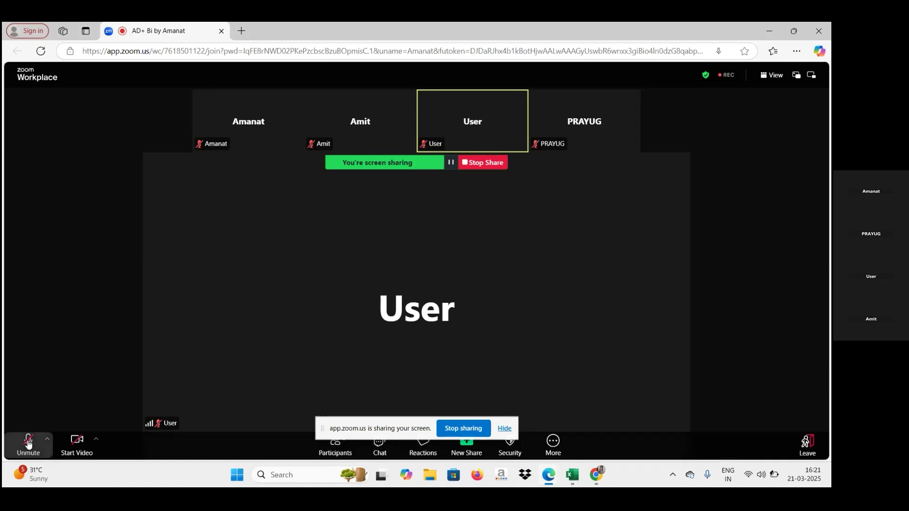
{"action": "left_click", "coordinate": [547, 474]}
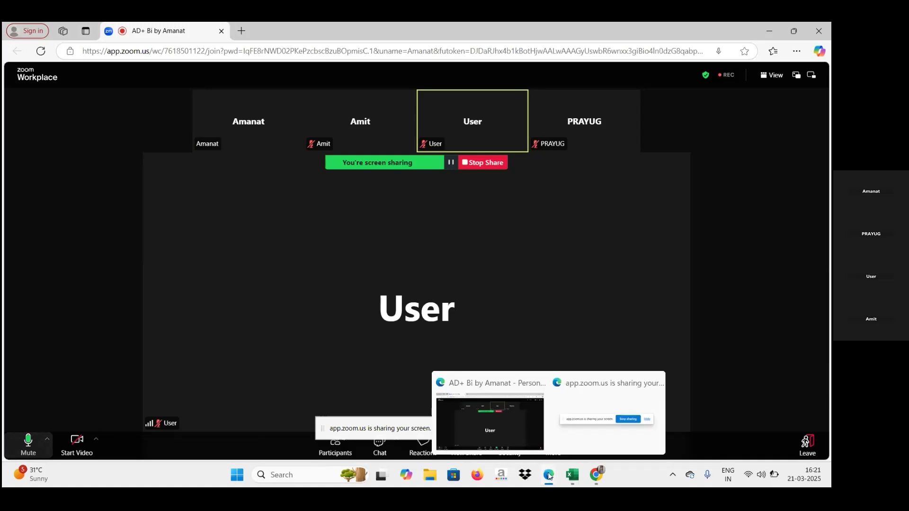
{"action": "left_click", "coordinate": [574, 476]}
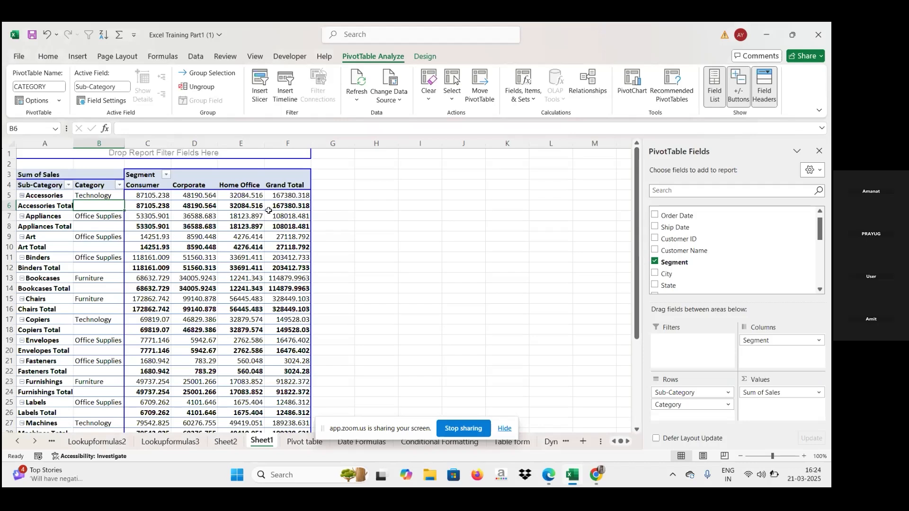
Collapse the pivot rows for sub-categories Accessories through Chairs.
{"action": "mouse_move", "coordinate": [269, 211]}
{"action": "left_click", "coordinate": [24, 197]}
{"action": "left_click", "coordinate": [22, 196]}
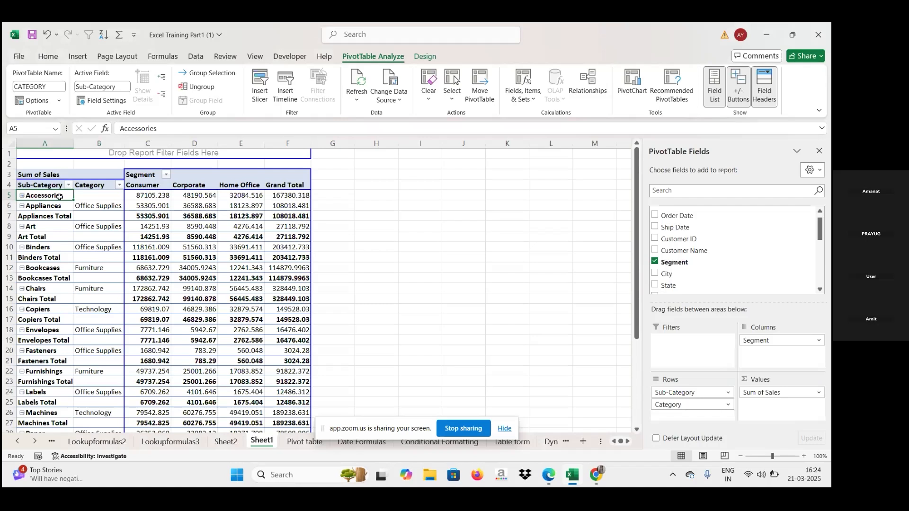
{"action": "left_click", "coordinate": [22, 196]}
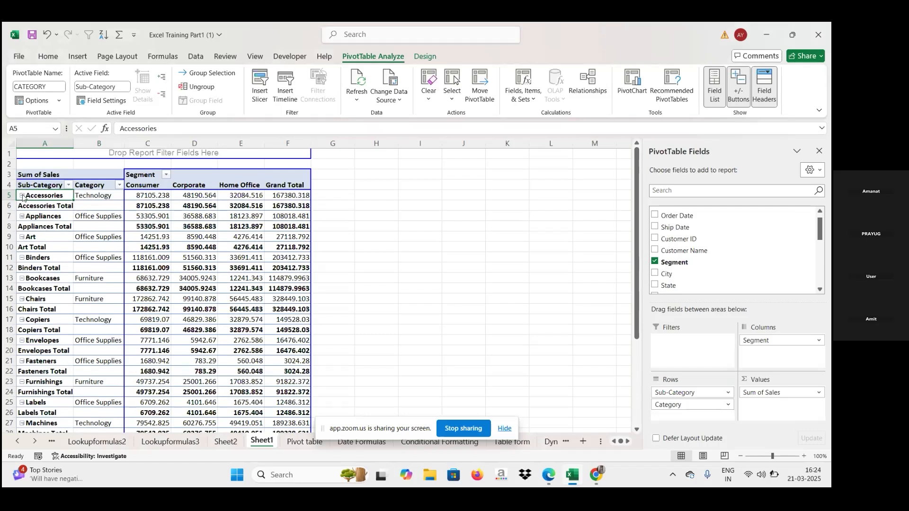
{"action": "left_click", "coordinate": [22, 195]}
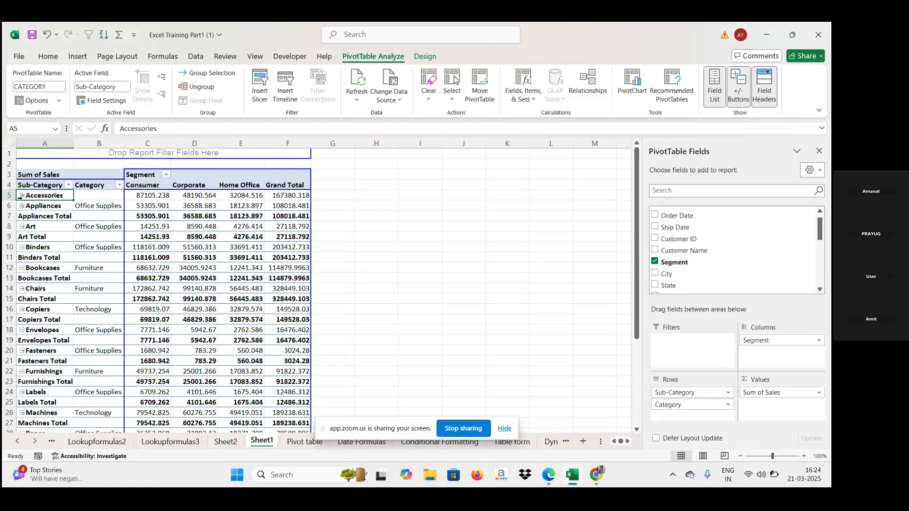
{"action": "left_click", "coordinate": [21, 205]}
{"action": "left_click", "coordinate": [22, 206]}
{"action": "left_click", "coordinate": [21, 206]}
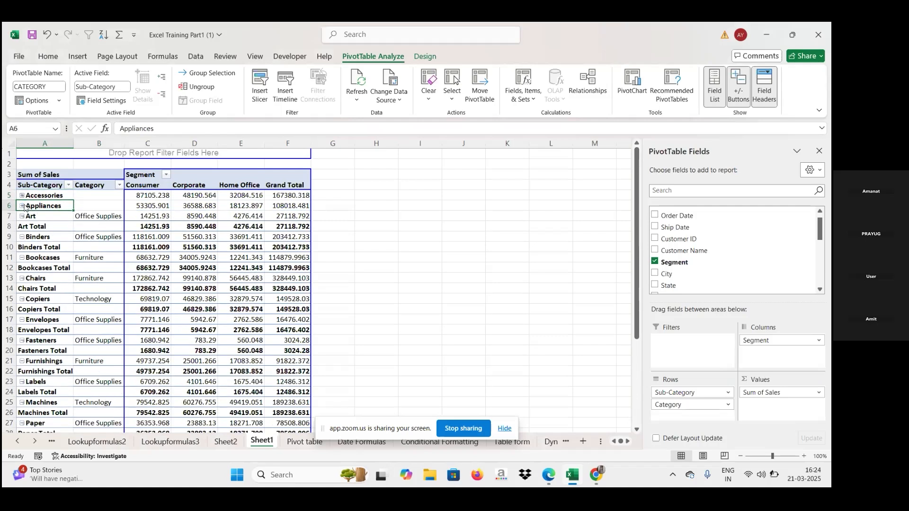
{"action": "left_click", "coordinate": [22, 216]}
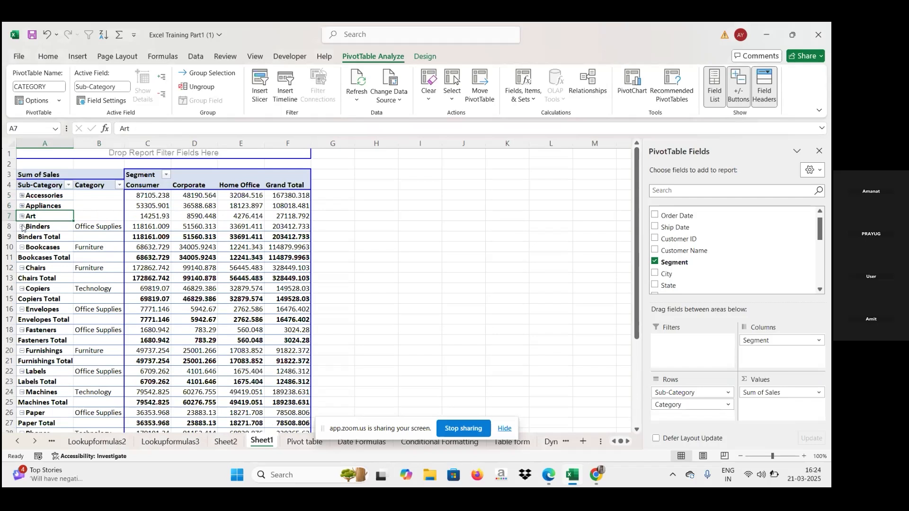
{"action": "left_click", "coordinate": [22, 226]}
{"action": "left_click", "coordinate": [23, 238]}
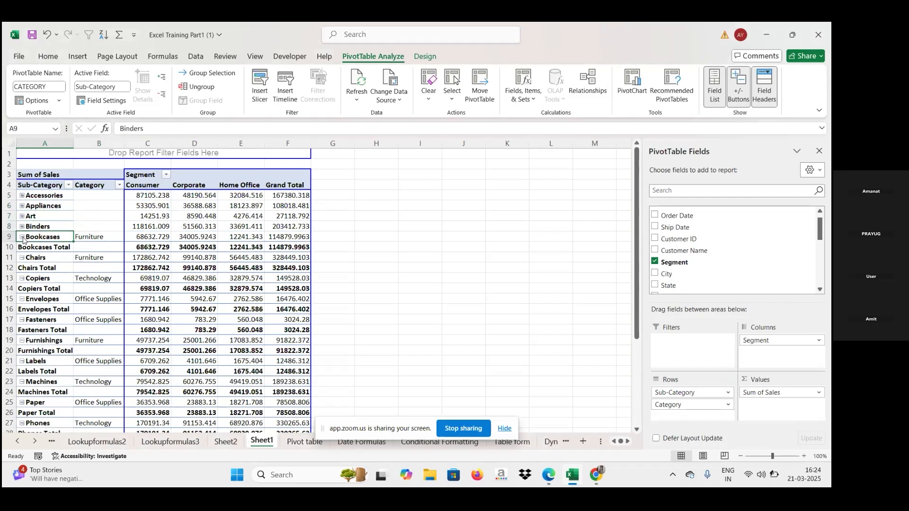
{"action": "left_click", "coordinate": [21, 247]}
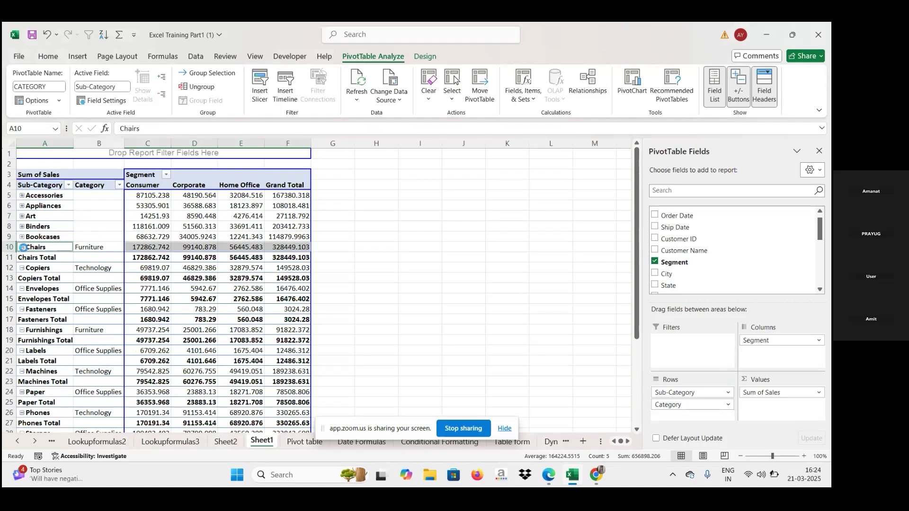
Collapse the pivot rows for sub-categories Chairs through Labels.
{"action": "left_click", "coordinate": [22, 248]}
{"action": "left_click", "coordinate": [22, 257]}
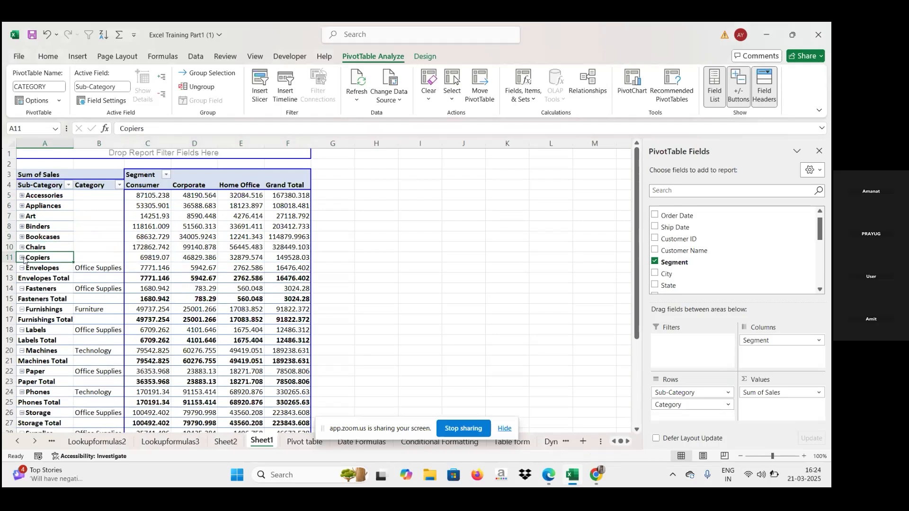
{"action": "left_click", "coordinate": [22, 268]}
{"action": "left_click", "coordinate": [22, 278]}
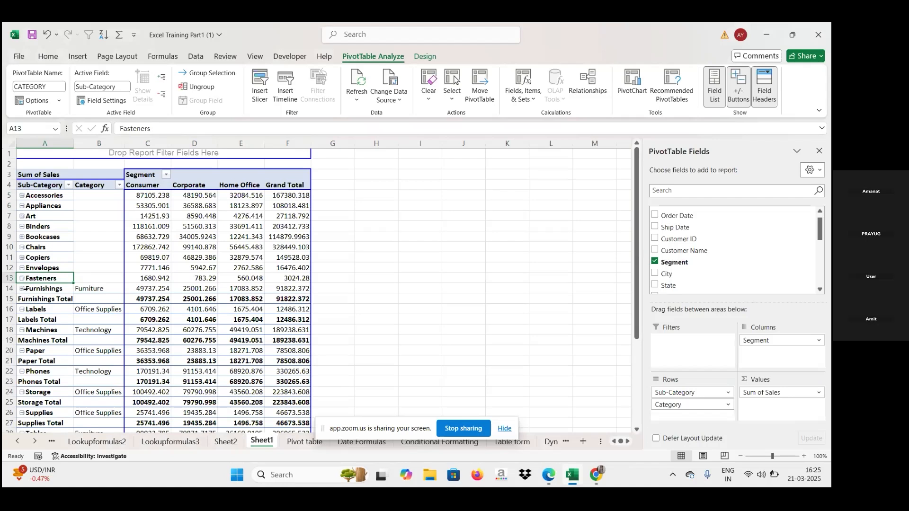
{"action": "left_click", "coordinate": [22, 289]}
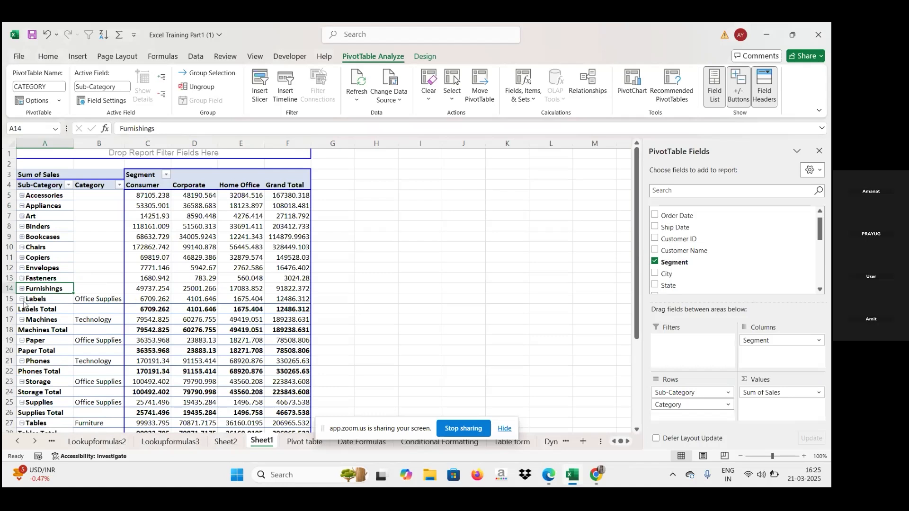
{"action": "left_click", "coordinate": [22, 298]}
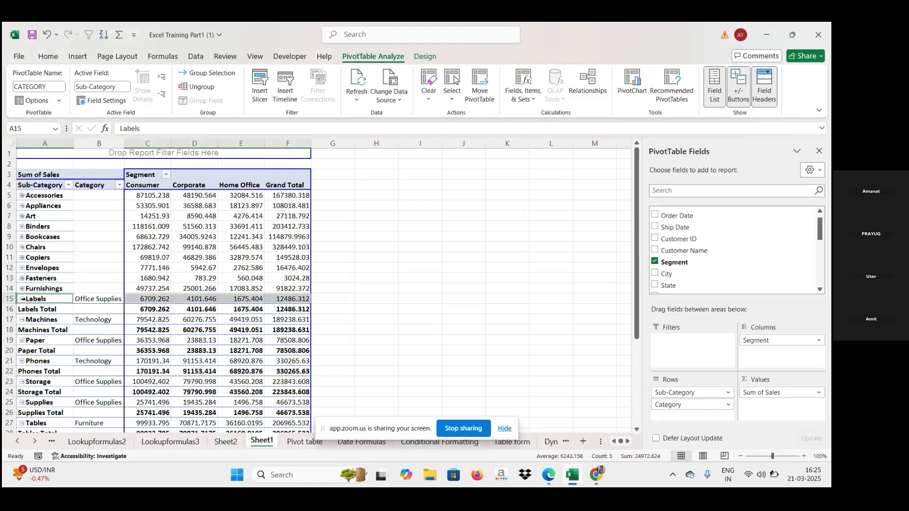
Toggle the Sub-Category subtotals off and back on.
{"action": "right_click", "coordinate": [23, 197]}
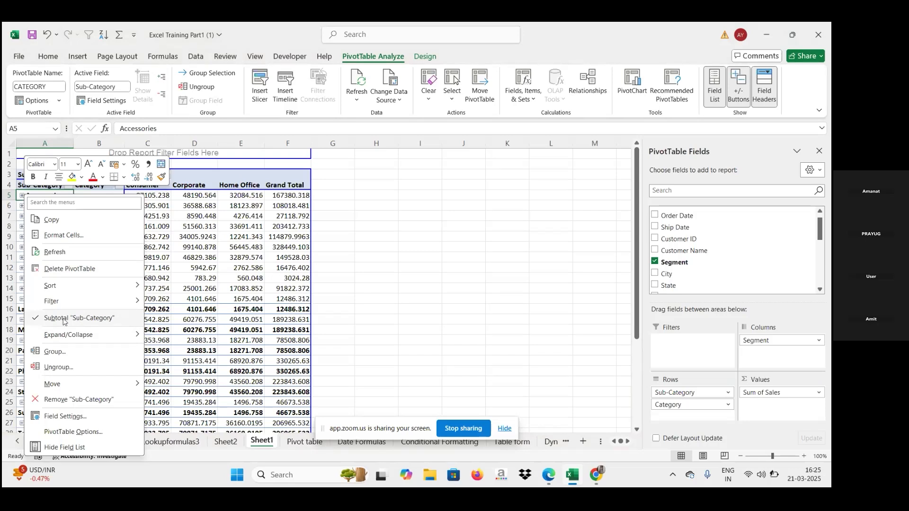
{"action": "left_click", "coordinate": [92, 323]}
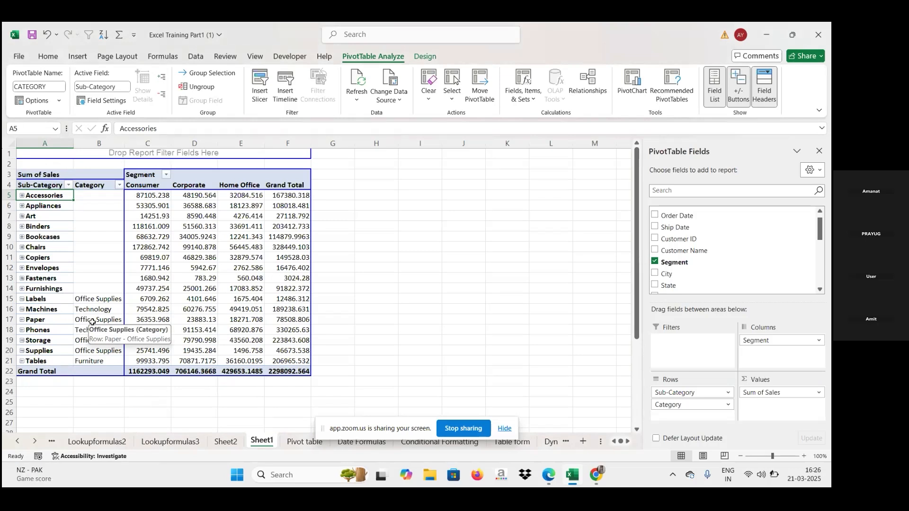
{"action": "right_click", "coordinate": [27, 195]}
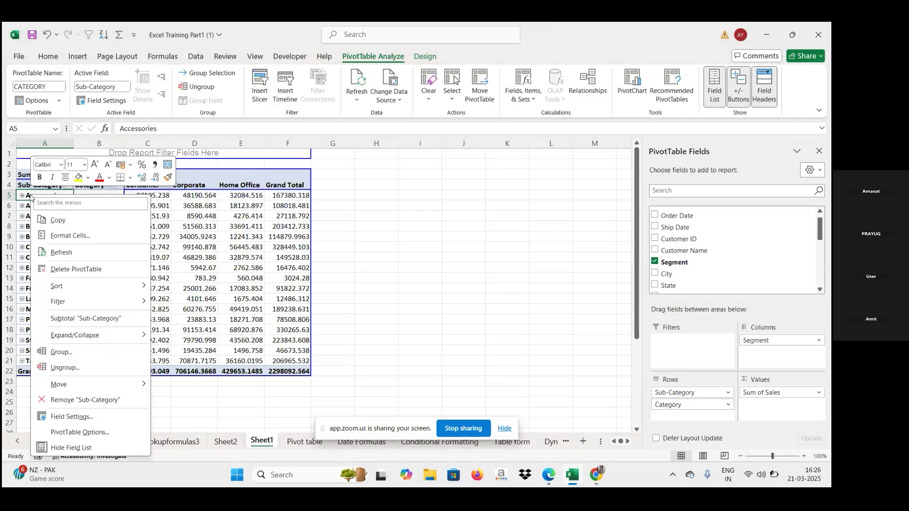
{"action": "left_click", "coordinate": [60, 319]}
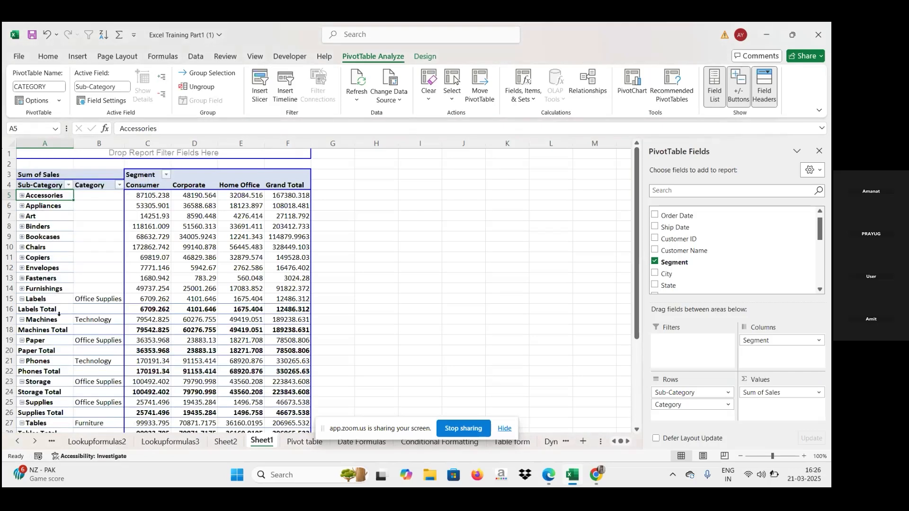
Turn off the subtotals for the Sub-Category field.
{"action": "left_click", "coordinate": [23, 195]}
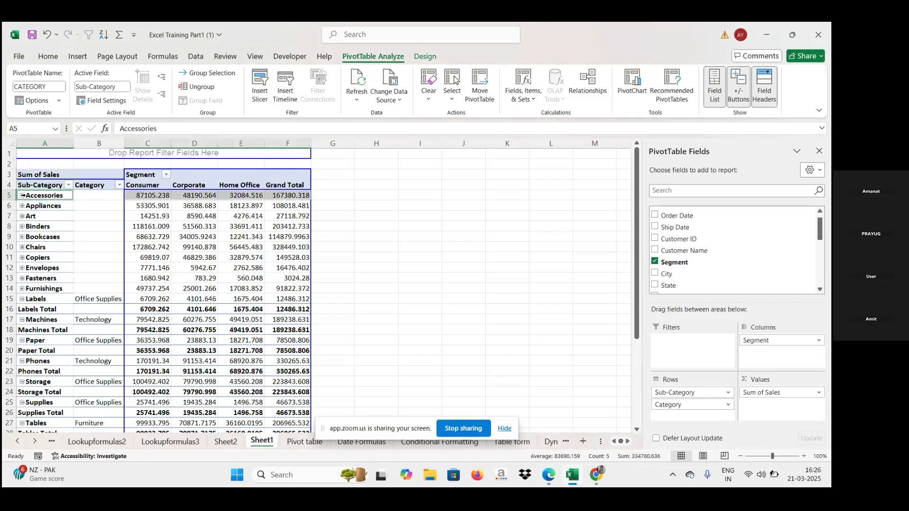
{"action": "right_click", "coordinate": [22, 195]}
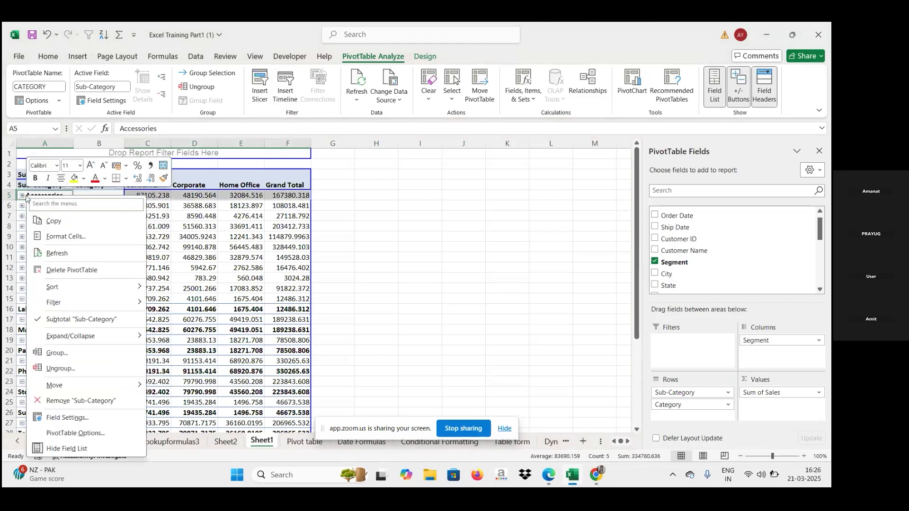
{"action": "left_click", "coordinate": [62, 320]}
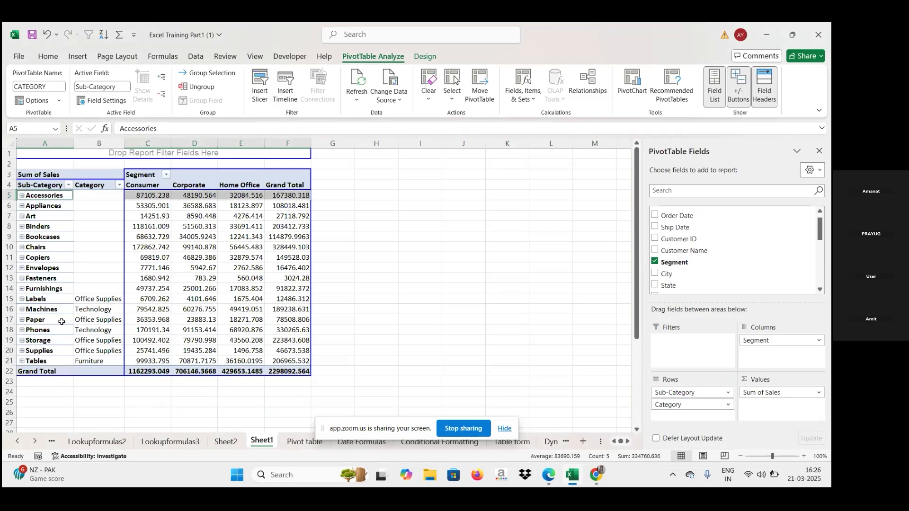
Expand the sub-category rows Accessories through Furnishings so each shows its Category.
{"action": "left_click", "coordinate": [22, 195]}
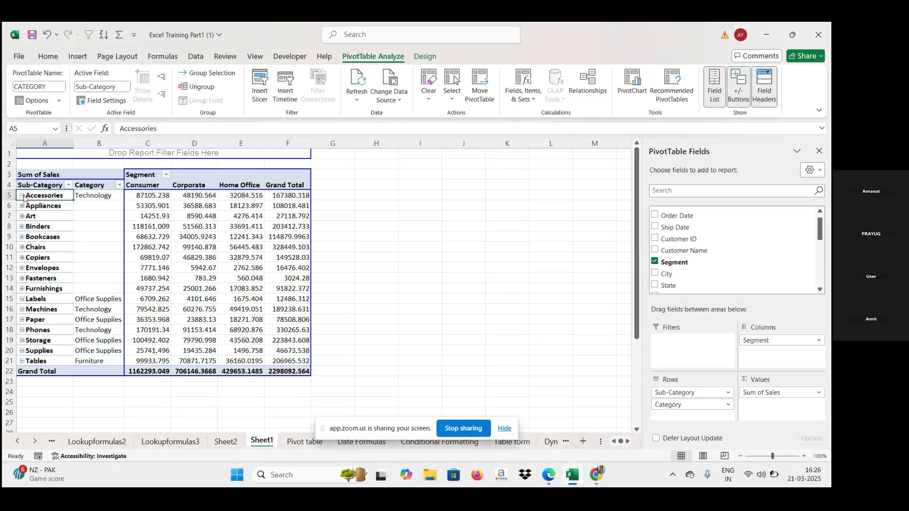
{"action": "left_click", "coordinate": [22, 206]}
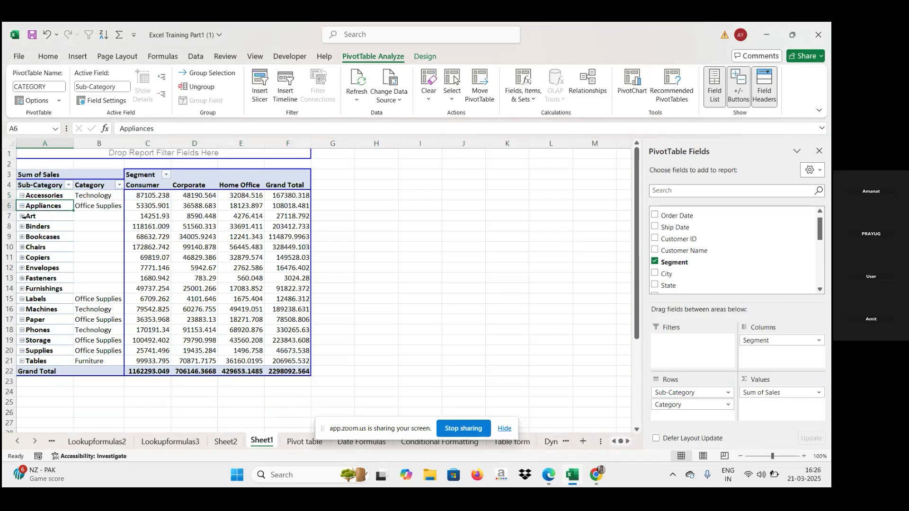
{"action": "left_click", "coordinate": [21, 215]}
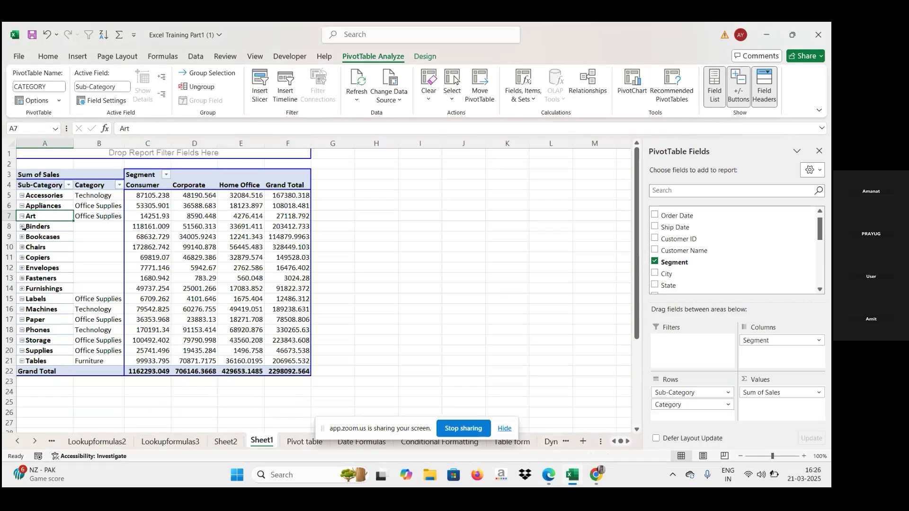
{"action": "left_click", "coordinate": [22, 226]}
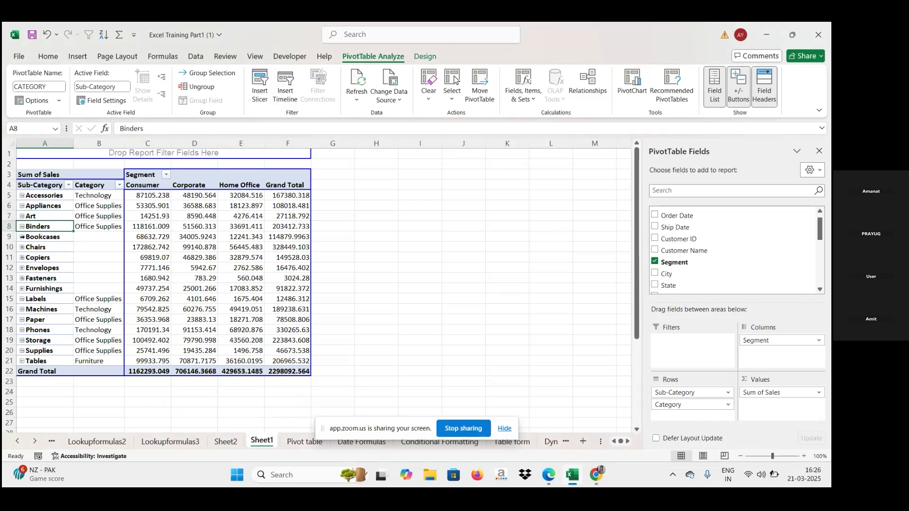
{"action": "left_click", "coordinate": [21, 237]}
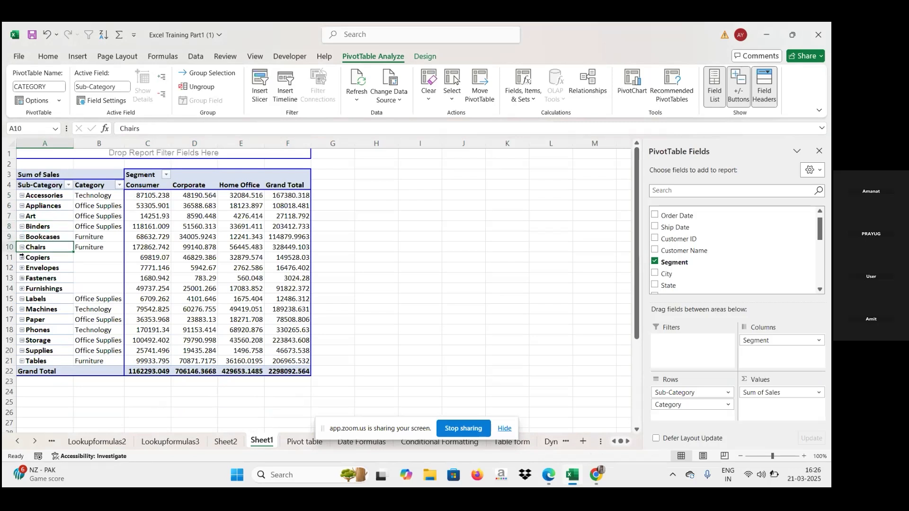
{"action": "left_click", "coordinate": [23, 258]}
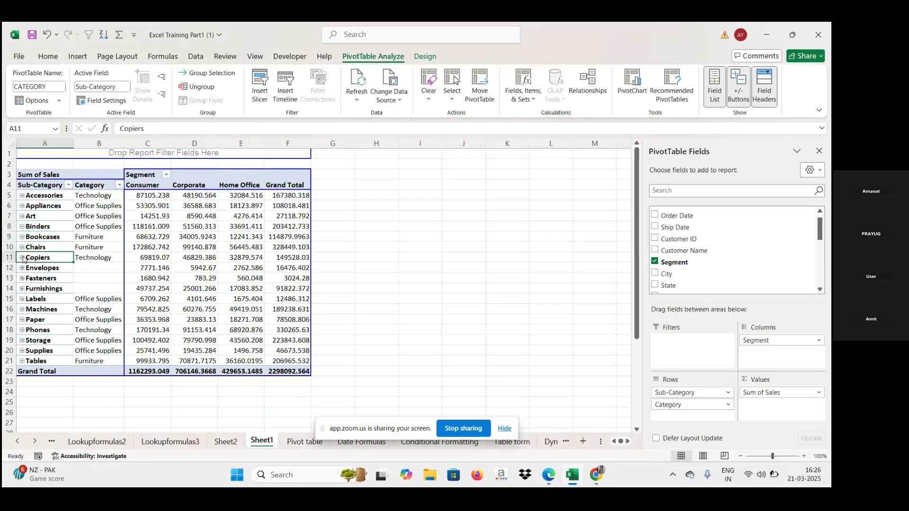
{"action": "left_click", "coordinate": [22, 268]}
{"action": "left_click", "coordinate": [22, 279]}
{"action": "left_click", "coordinate": [22, 289]}
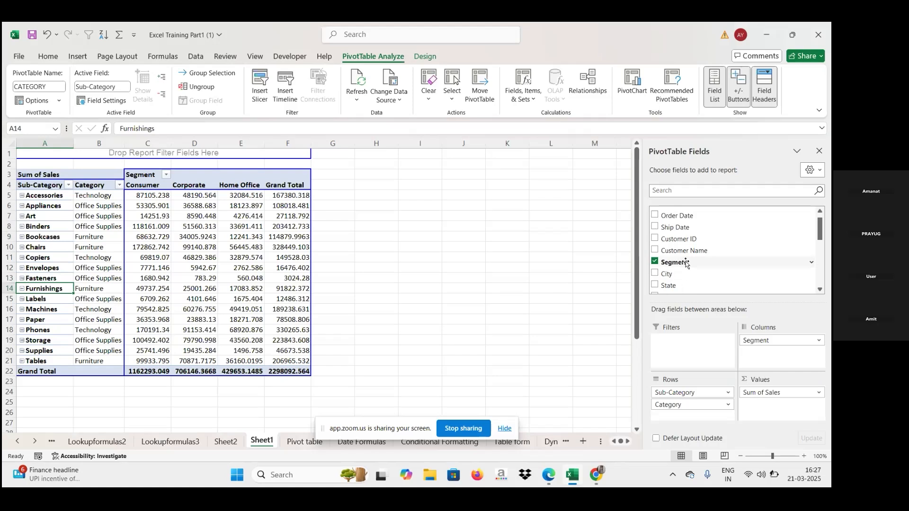
Move the Segment field from columns into the report filter.
{"action": "left_click_drag", "start_coordinate": [686, 263], "coordinate": [682, 348]}
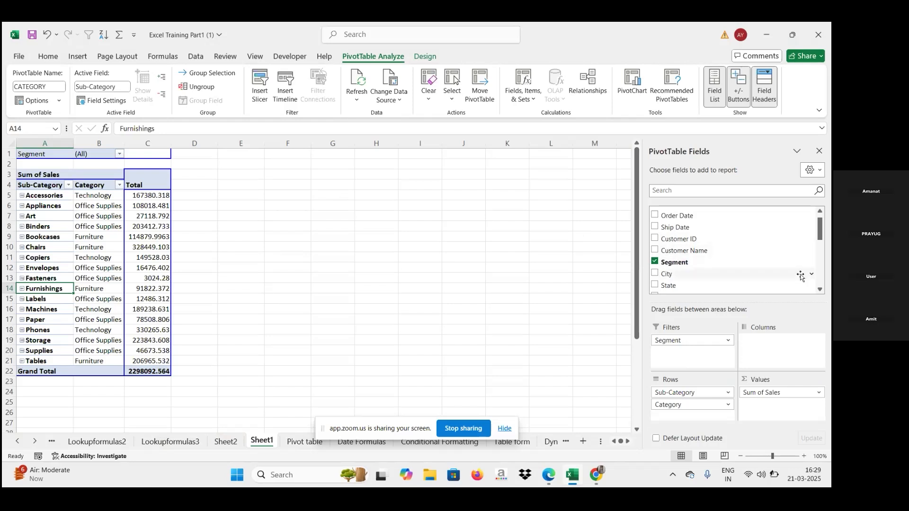
Add Sales to Values a second time and summarize that field by Max.
{"action": "left_click", "coordinate": [820, 259]}
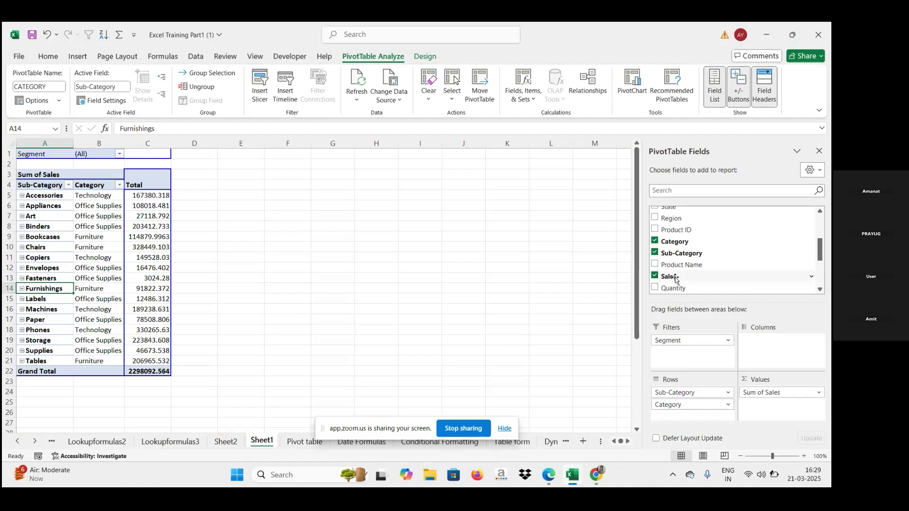
{"action": "left_click_drag", "start_coordinate": [676, 280], "coordinate": [766, 406]}
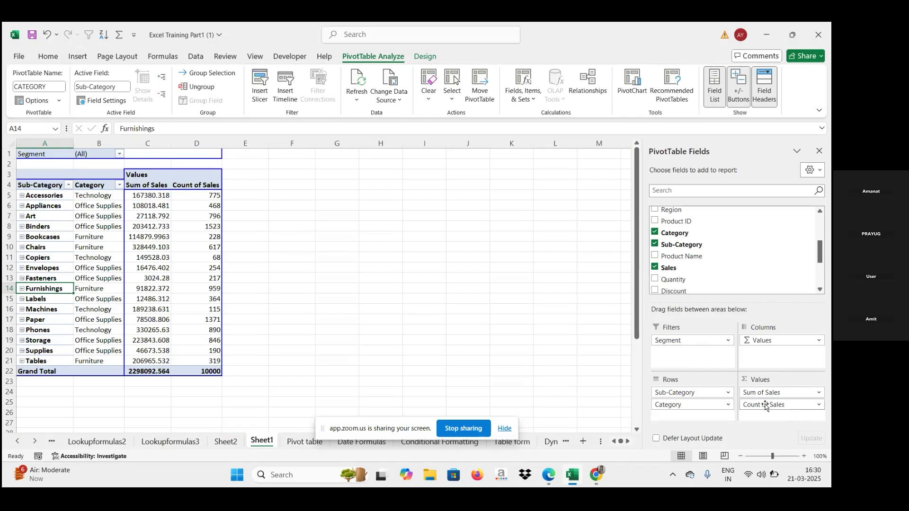
{"action": "left_click", "coordinate": [821, 406]}
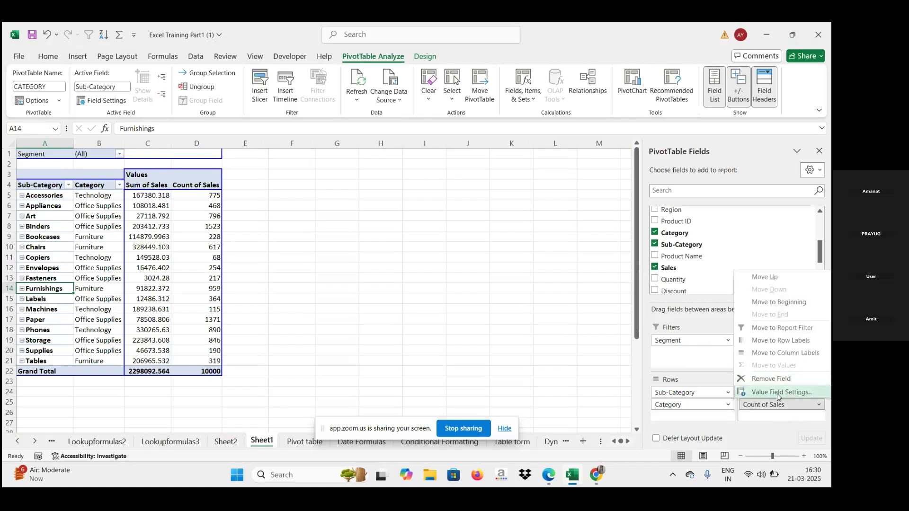
{"action": "left_click", "coordinate": [777, 392]}
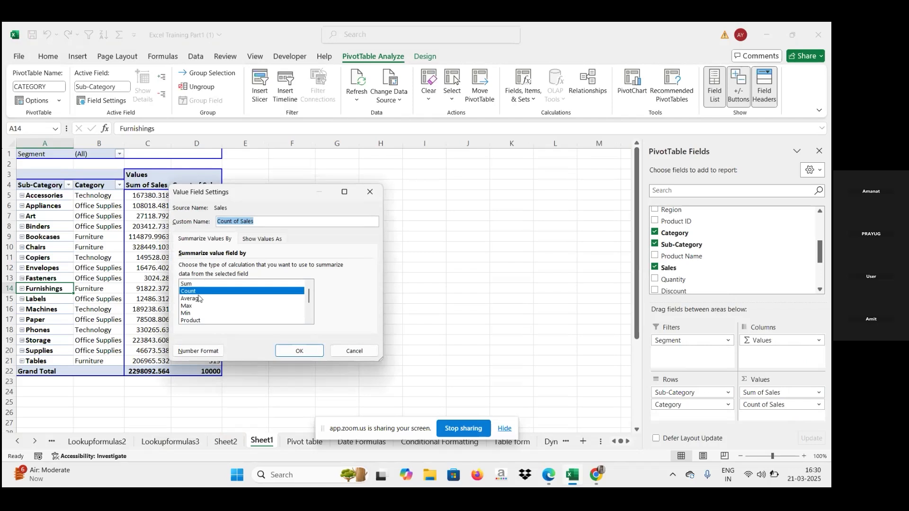
{"action": "left_click", "coordinate": [186, 306]}
{"action": "left_click", "coordinate": [291, 351]}
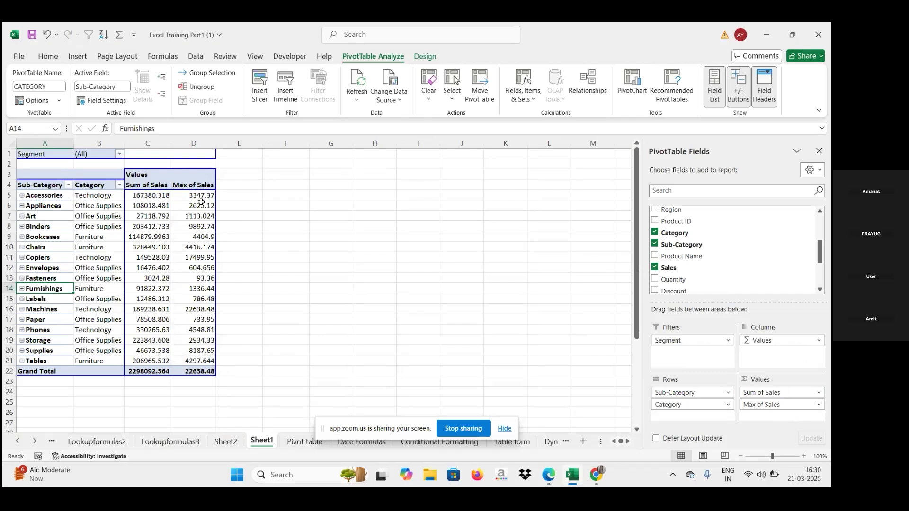
Open the value field settings of Sum of Sales and close them without changes.
{"action": "mouse_move", "coordinate": [202, 202]}
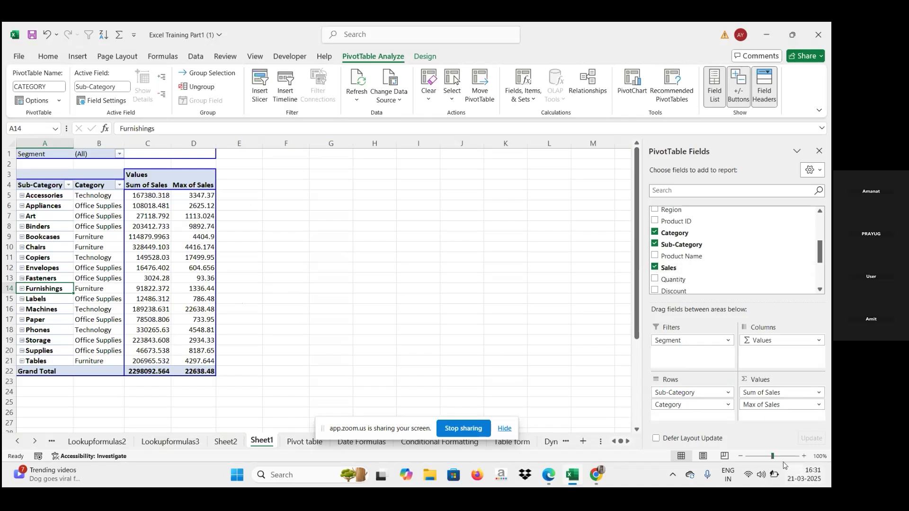
{"action": "left_click", "coordinate": [820, 394]}
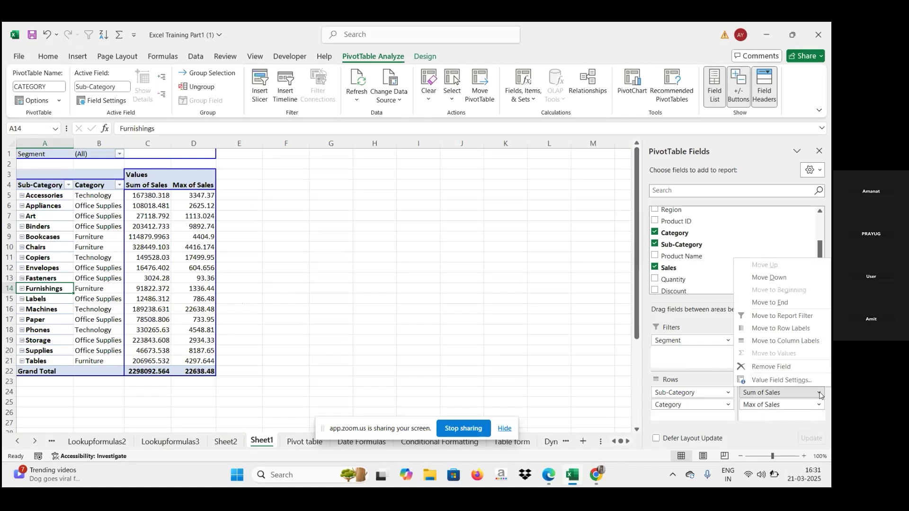
{"action": "left_click", "coordinate": [780, 380]}
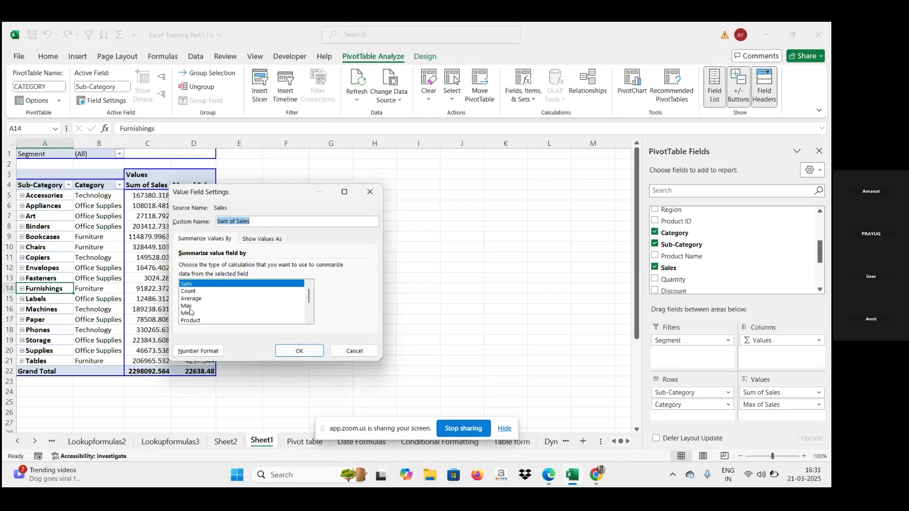
{"action": "left_click", "coordinate": [311, 351]}
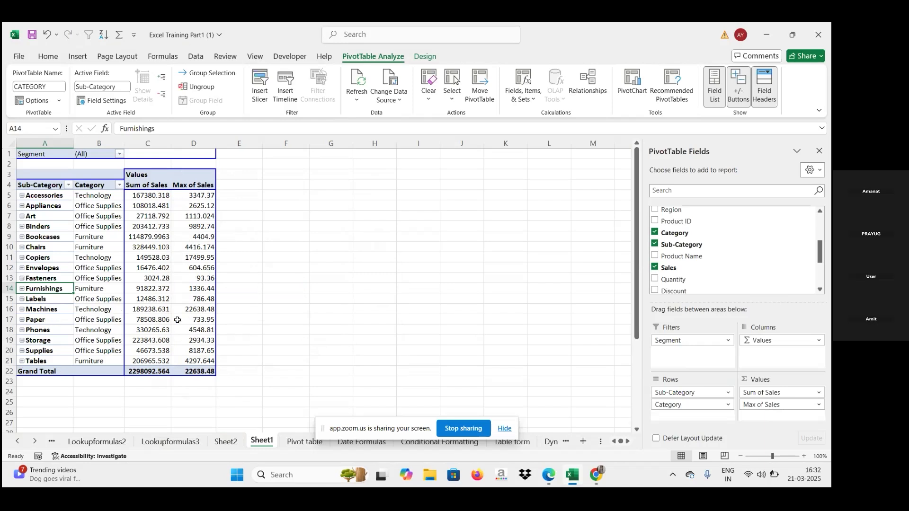
Add Sales to Values again and summarize the new field by Min.
{"action": "mouse_move", "coordinate": [202, 319]}
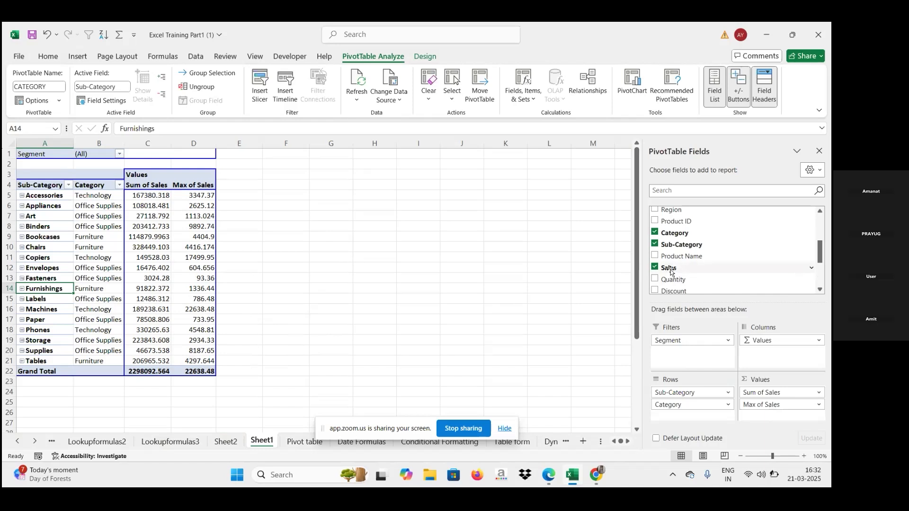
{"action": "left_click_drag", "start_coordinate": [670, 271], "coordinate": [758, 415]}
{"action": "left_click_drag", "start_coordinate": [688, 272], "coordinate": [778, 419]}
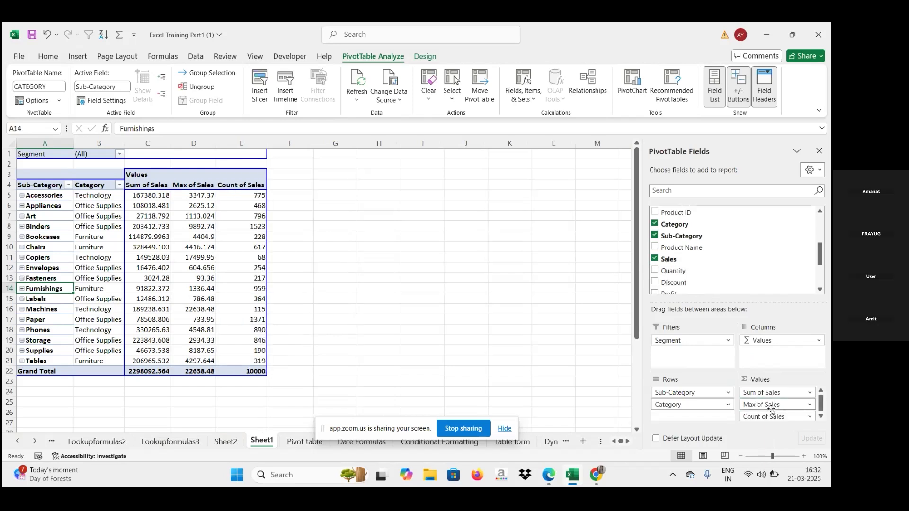
{"action": "left_click", "coordinate": [809, 417]}
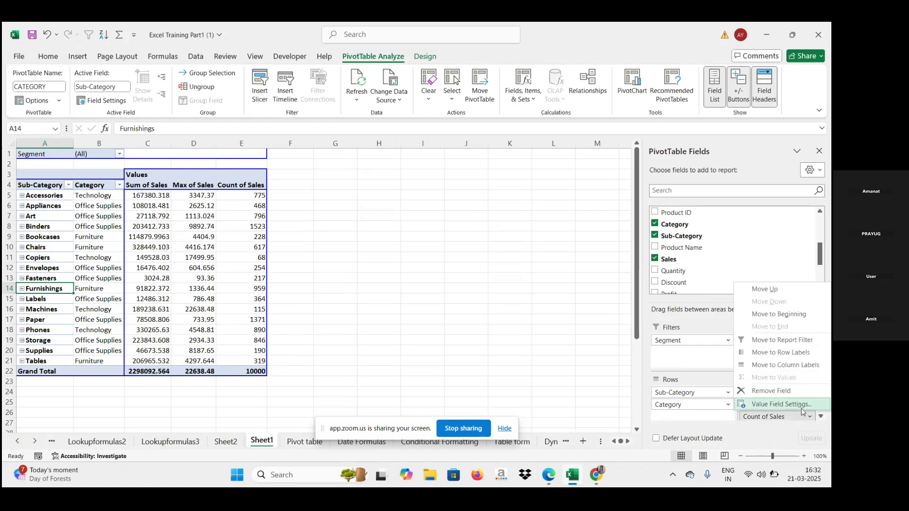
{"action": "left_click", "coordinate": [781, 406]}
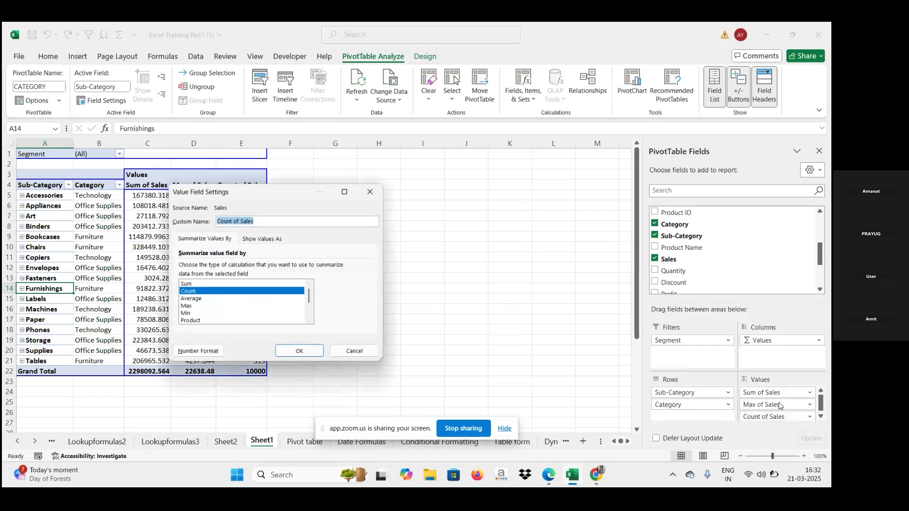
{"action": "left_click", "coordinate": [186, 313]}
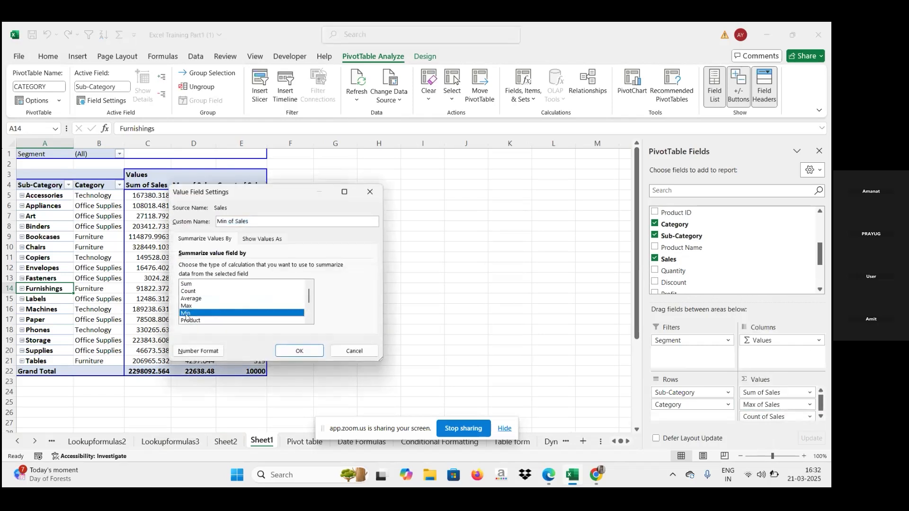
{"action": "left_click", "coordinate": [299, 351]}
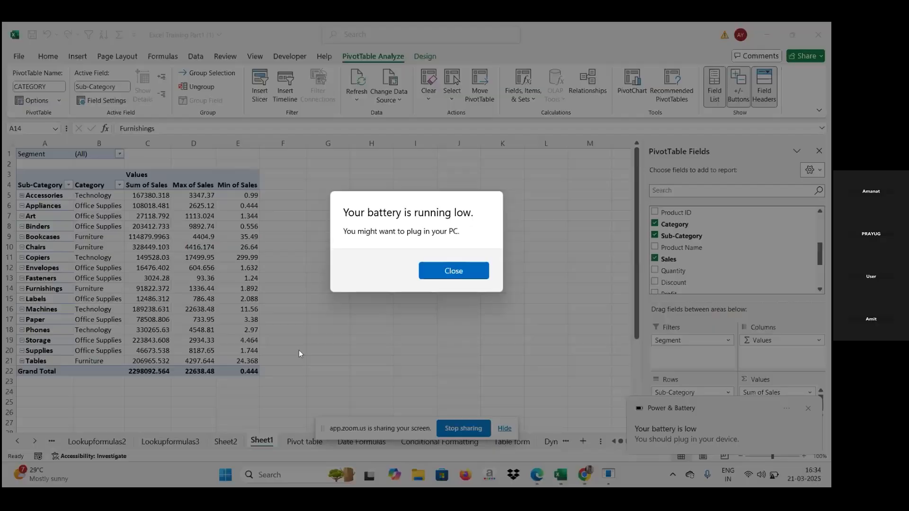
Add Sales to Values once more and summarize the new field by Average.
{"action": "left_click", "coordinate": [474, 274]}
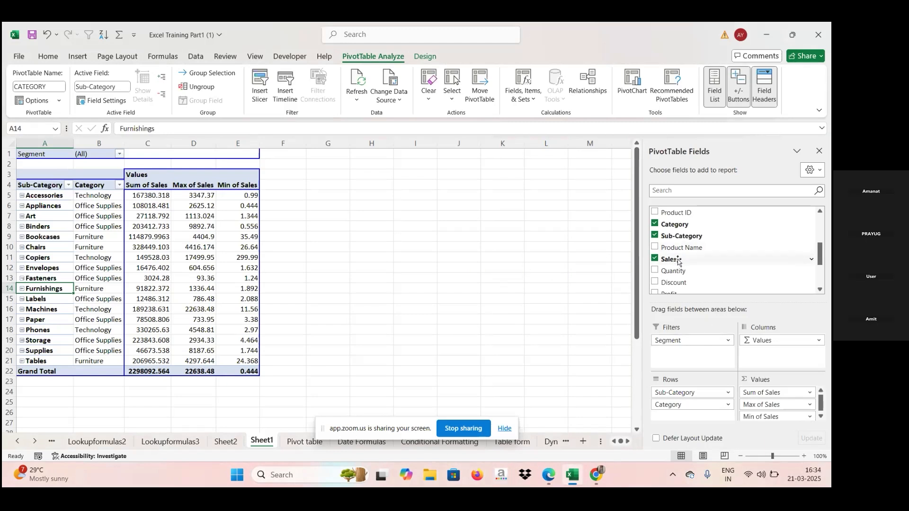
{"action": "left_click_drag", "start_coordinate": [679, 262], "coordinate": [767, 397]}
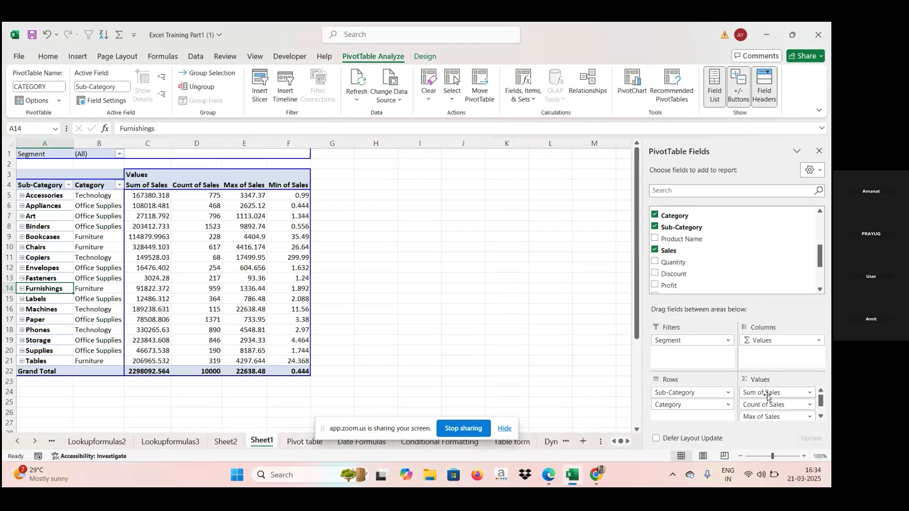
{"action": "left_click", "coordinate": [809, 406]}
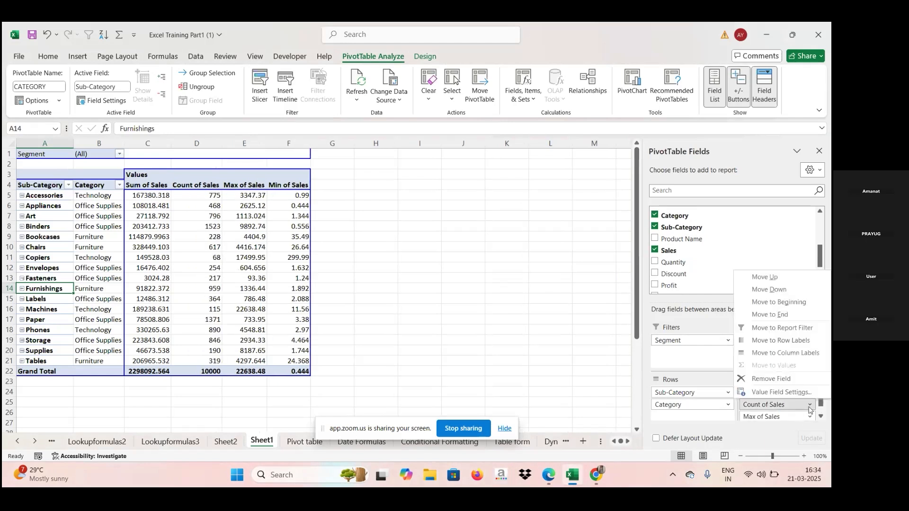
{"action": "left_click", "coordinate": [784, 392]}
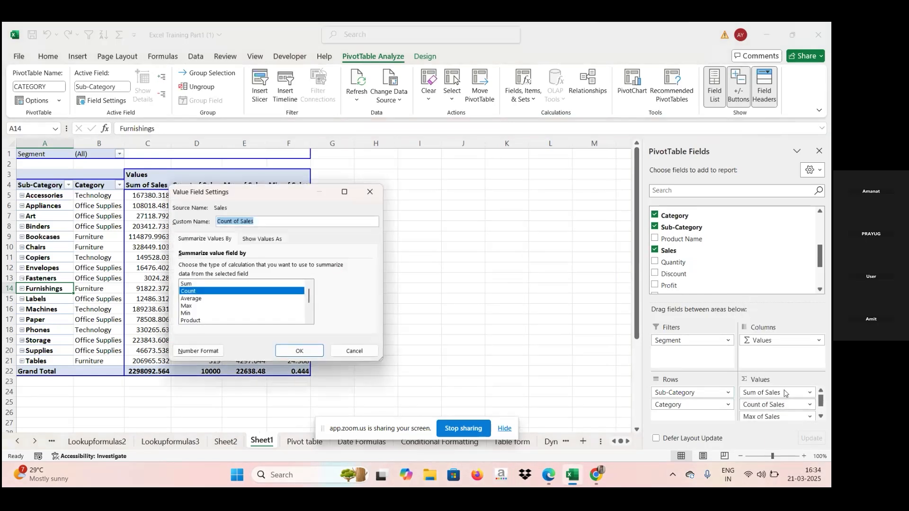
{"action": "left_click", "coordinate": [209, 299]}
{"action": "left_click", "coordinate": [294, 350]}
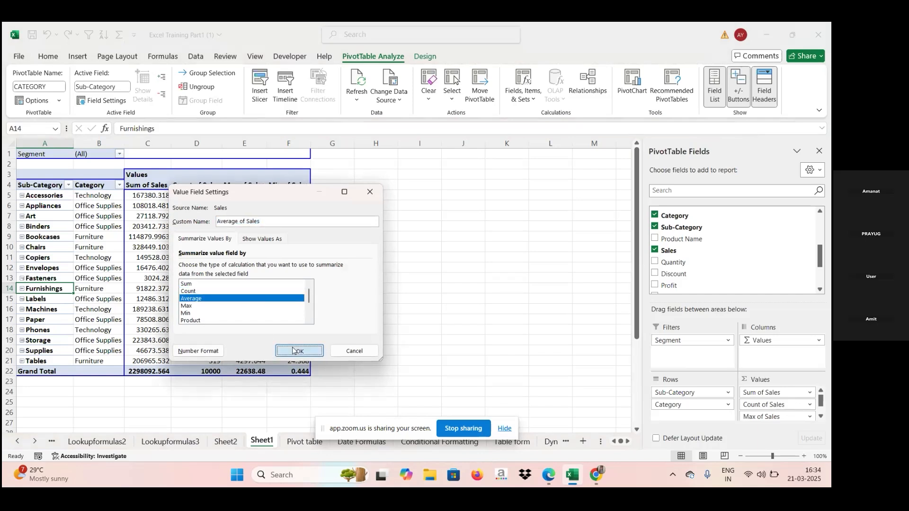
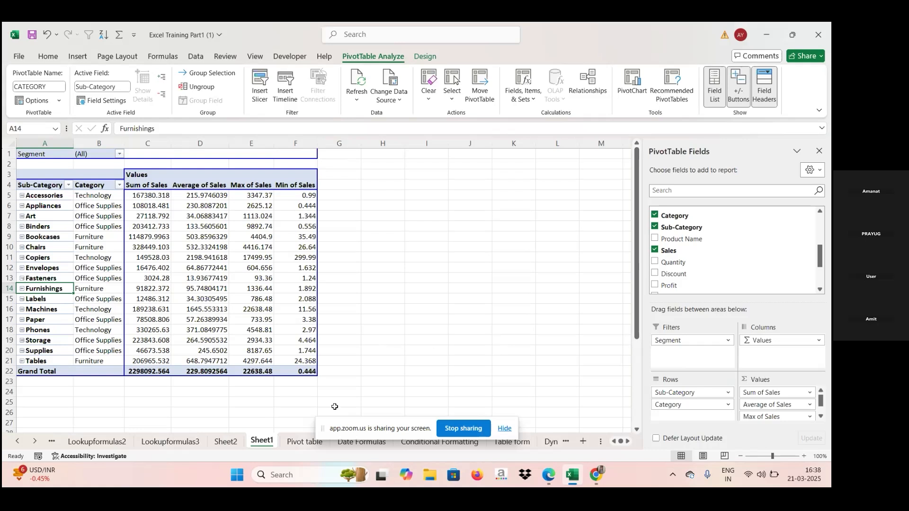
{"action": "mouse_move", "coordinate": [553, 480]}
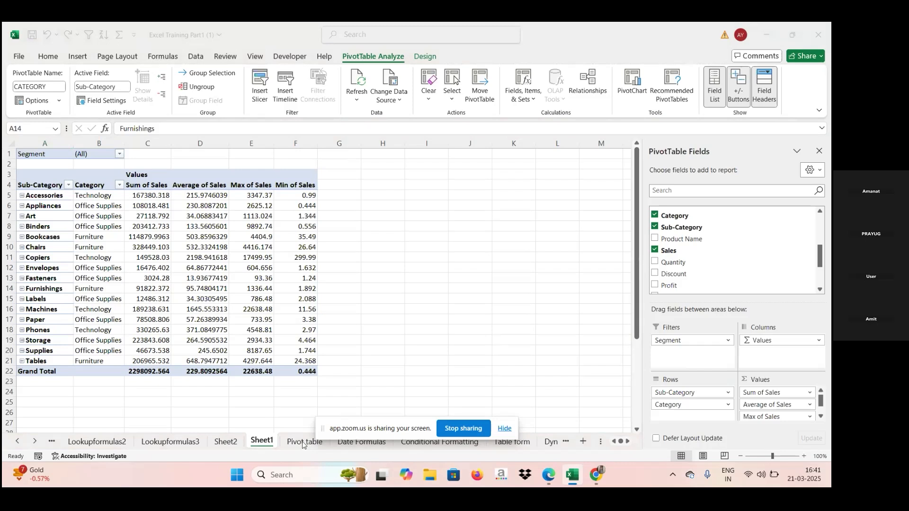
{"action": "left_click", "coordinate": [509, 432]}
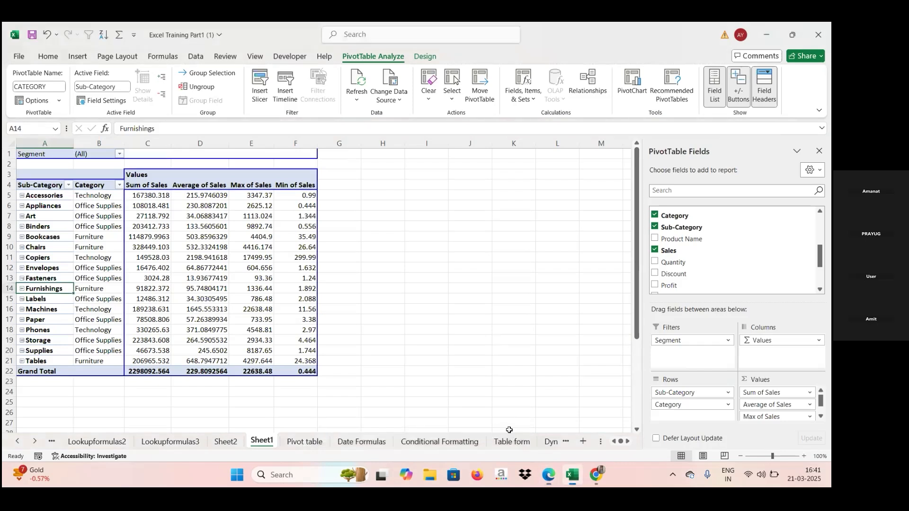
{"action": "left_click", "coordinate": [305, 441]}
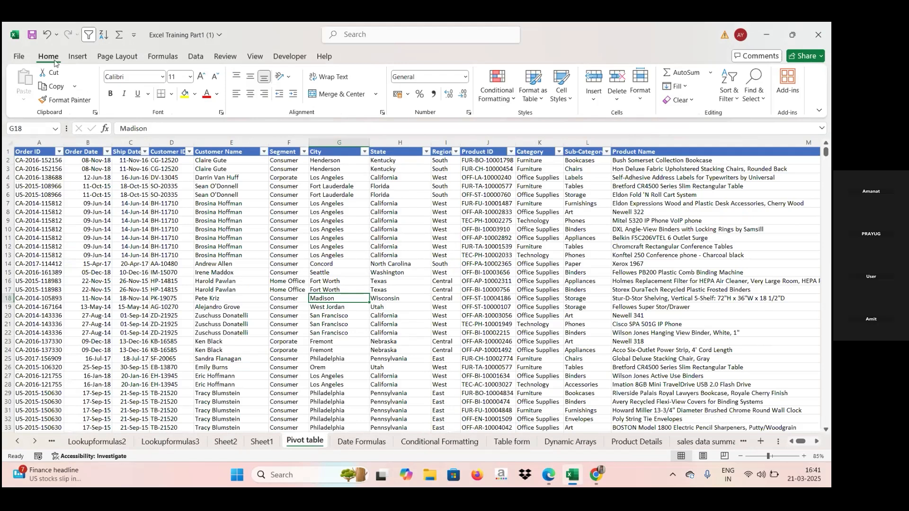
{"action": "left_click", "coordinate": [78, 56]}
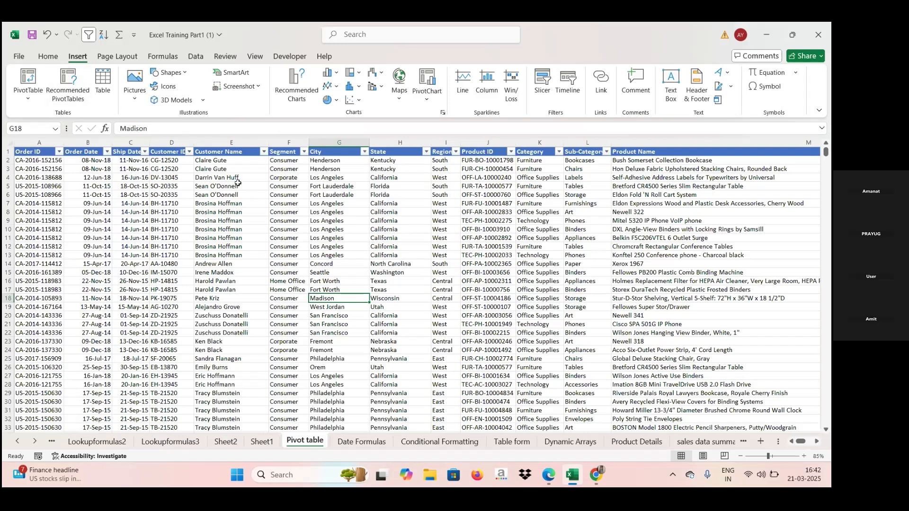
{"action": "left_click", "coordinate": [262, 443]}
{"action": "mouse_move", "coordinate": [223, 284]}
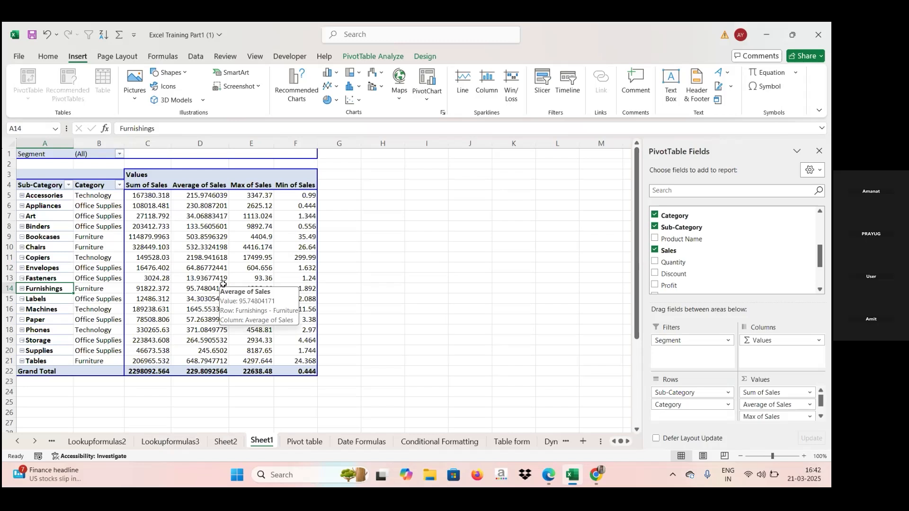
{"action": "left_click", "coordinate": [820, 238]}
{"action": "left_click_drag", "start_coordinate": [820, 237], "coordinate": [821, 222]}
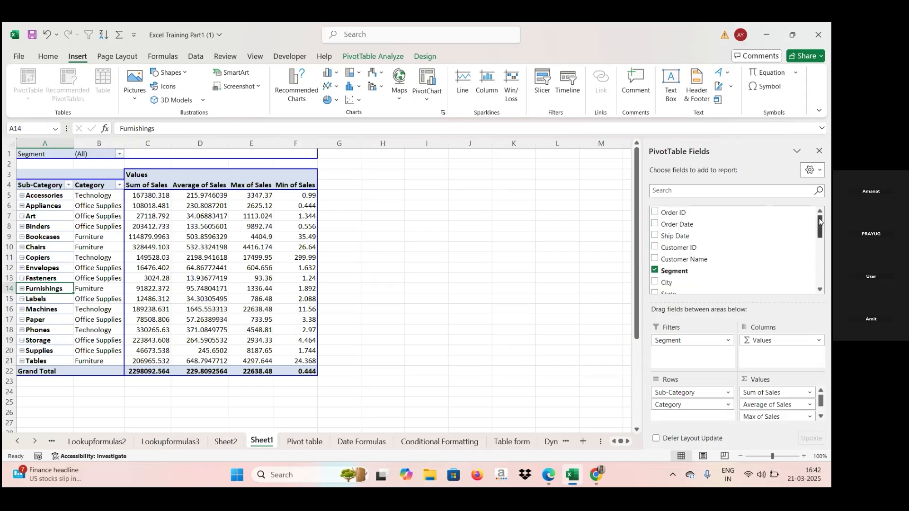
{"action": "left_click", "coordinate": [821, 256]}
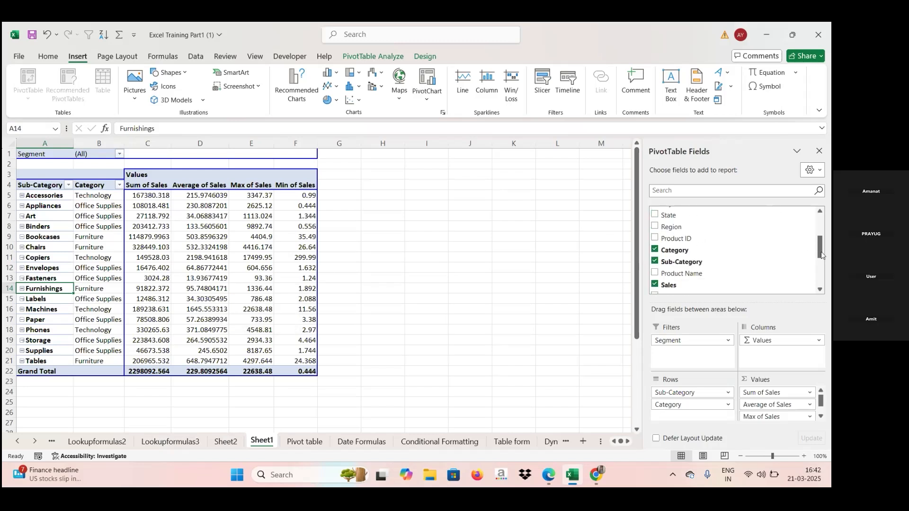
{"action": "left_click", "coordinate": [819, 279]}
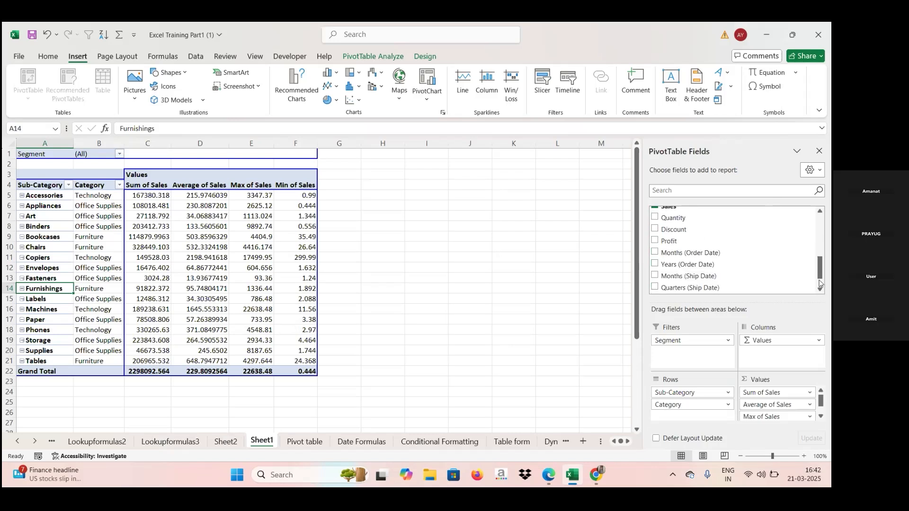
{"action": "left_click", "coordinate": [820, 283]}
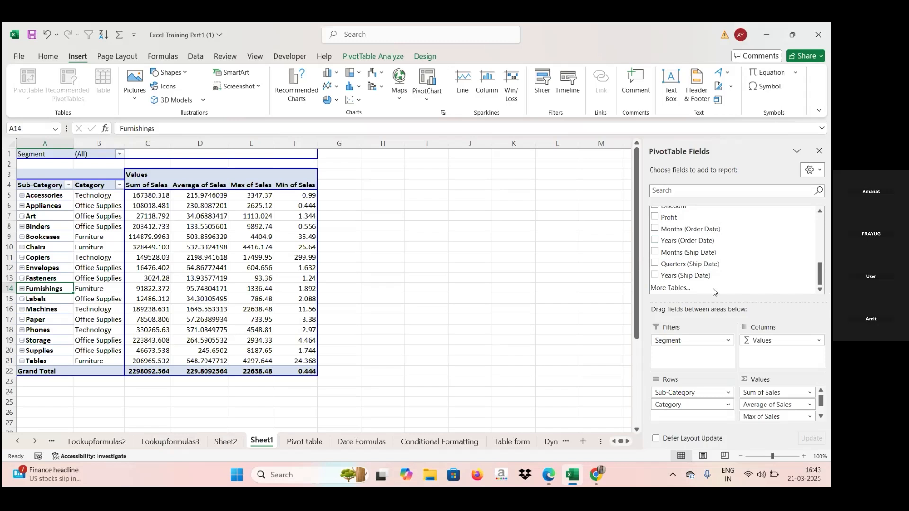
Copy the whole pivot table in columns A to F and paste a duplicate starting at cell I1.
{"action": "key", "text": "Up"}
{"action": "key", "text": "Up"}
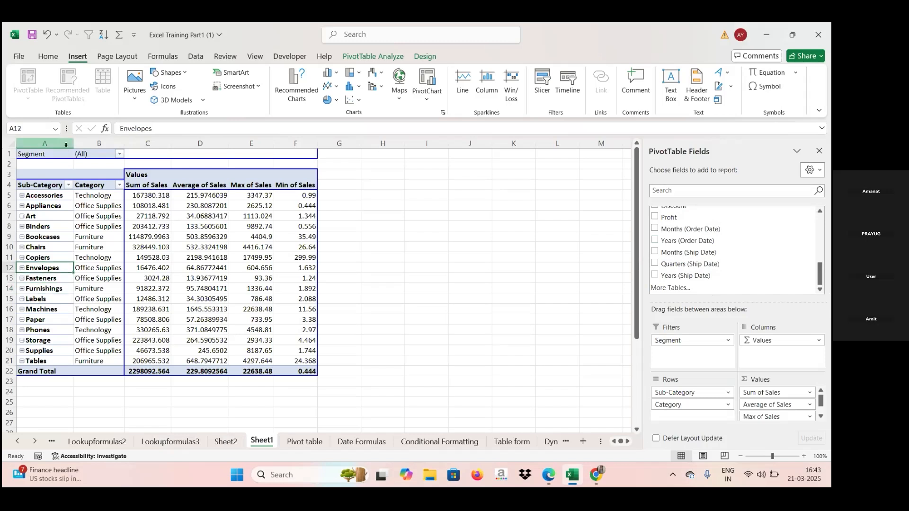
{"action": "left_click_drag", "start_coordinate": [66, 144], "coordinate": [294, 143]}
{"action": "key", "text": "ctrl+c"}
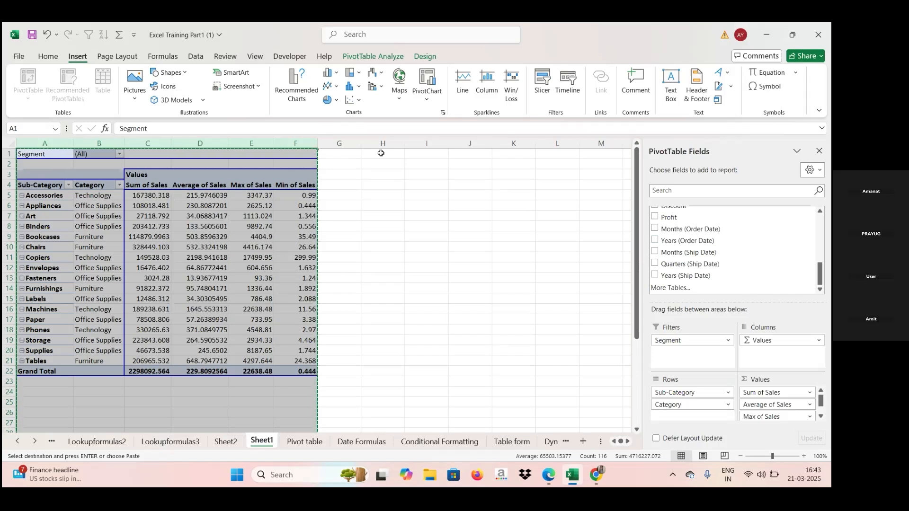
{"action": "left_click", "coordinate": [431, 157]}
{"action": "key", "text": "ctrl+v"}
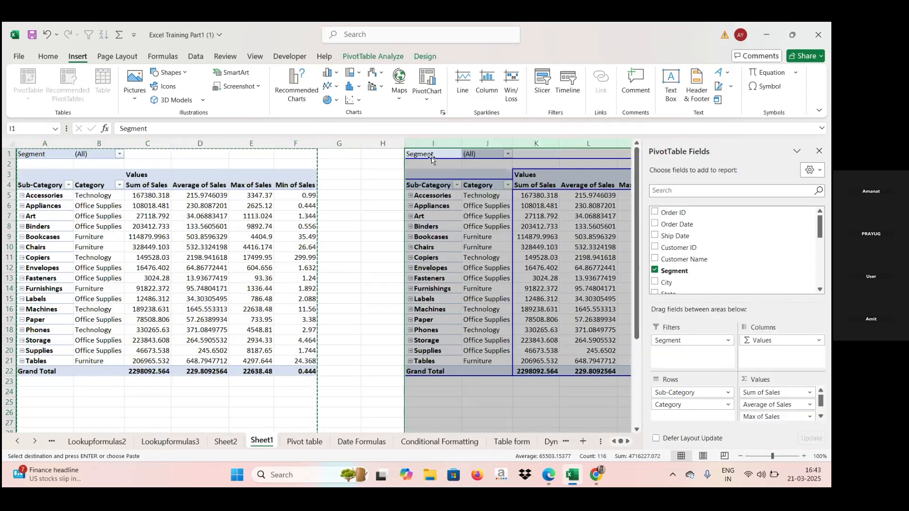
Remove Max of Sales, Average of Sales and Min of Sales from the duplicate pivot table's values.
{"action": "left_click", "coordinate": [387, 251]}
{"action": "key", "text": "Right"}
{"action": "key", "text": "Right"}
{"action": "key", "text": "Right"}
{"action": "key", "text": "Right"}
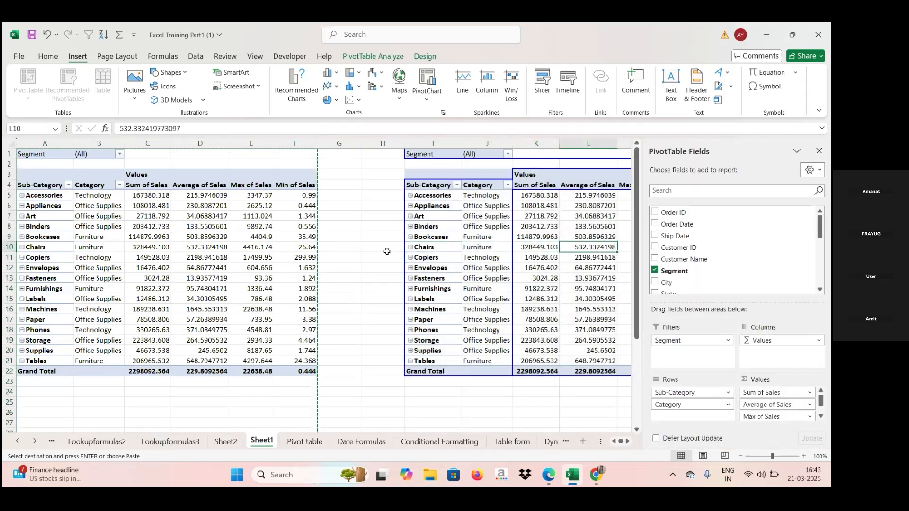
{"action": "key", "text": "Right"}
{"action": "key", "text": "Right"}
{"action": "key", "text": "Right"}
{"action": "key", "text": "Right"}
{"action": "key", "text": "Right"}
{"action": "key", "text": "Right"}
{"action": "key", "text": "Right"}
{"action": "key", "text": "Right"}
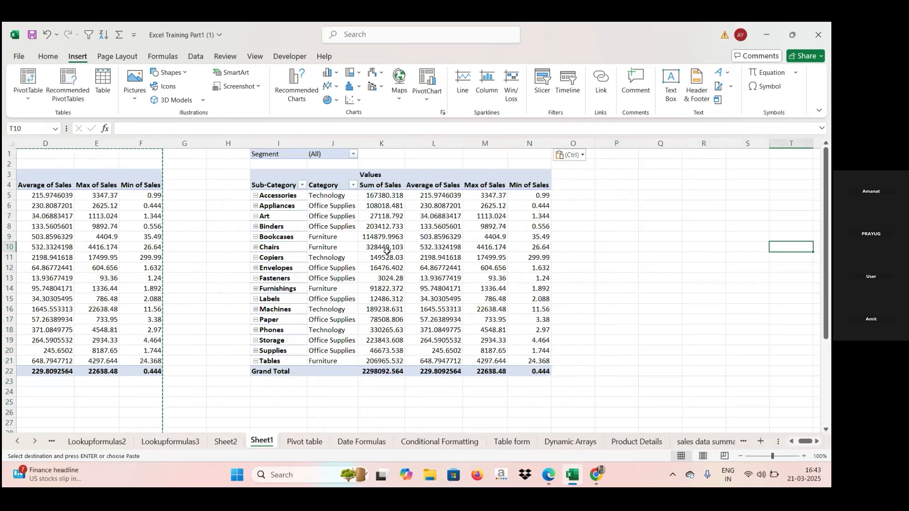
{"action": "key", "text": "Right"}
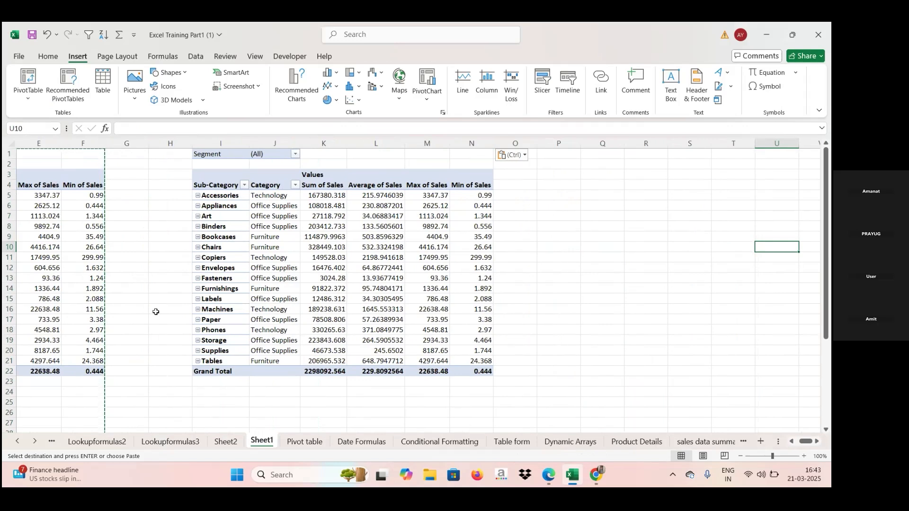
{"action": "left_click", "coordinate": [246, 293]}
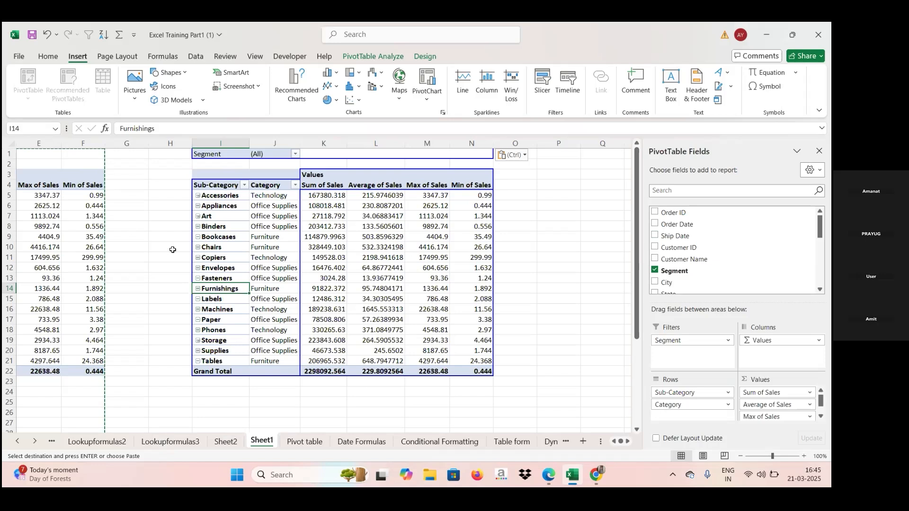
{"action": "left_click", "coordinate": [366, 58]}
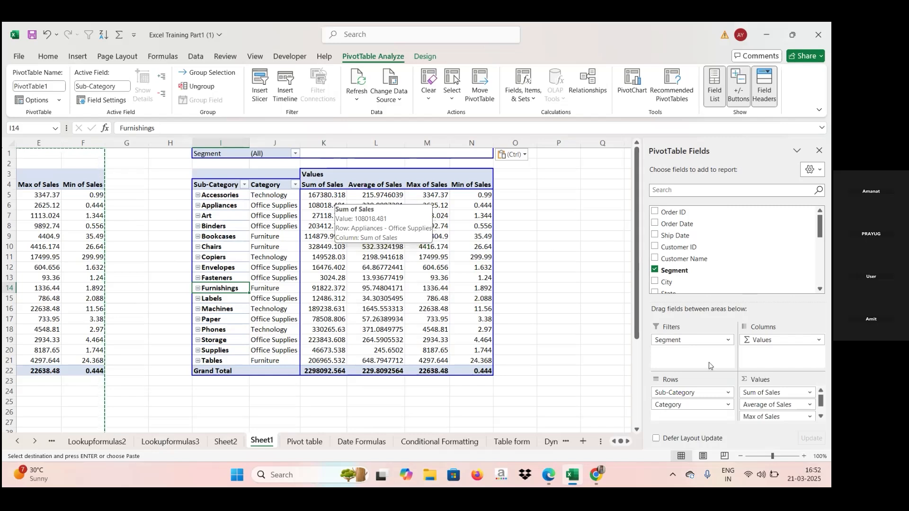
{"action": "left_click_drag", "start_coordinate": [757, 416], "coordinate": [758, 247]}
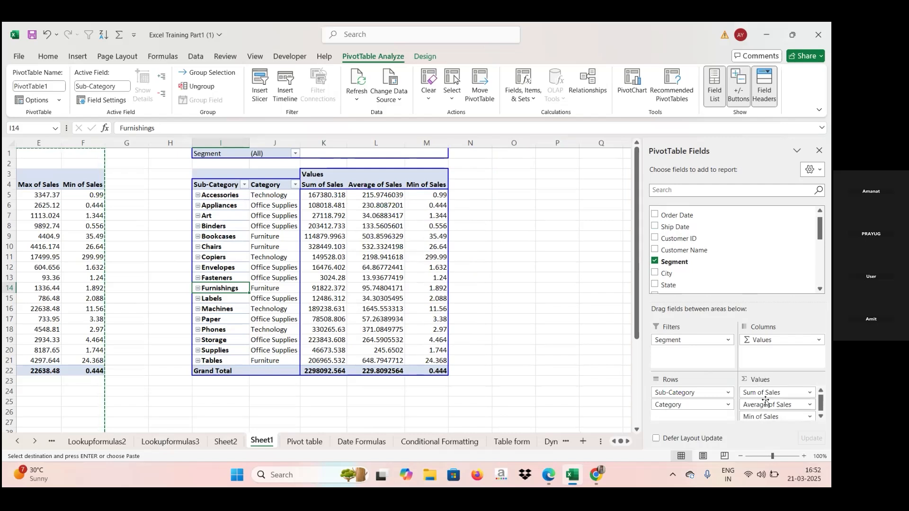
{"action": "left_click_drag", "start_coordinate": [767, 405], "coordinate": [772, 292]}
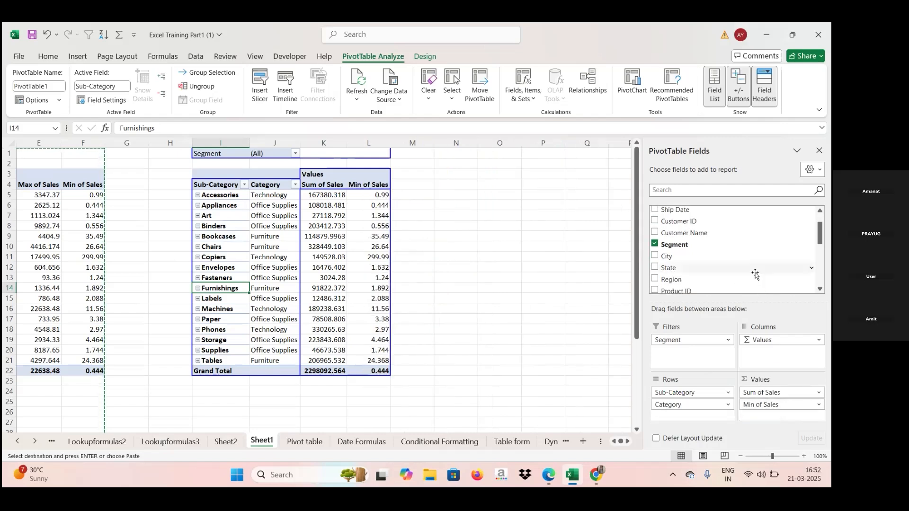
{"action": "left_click_drag", "start_coordinate": [756, 406], "coordinate": [730, 269]}
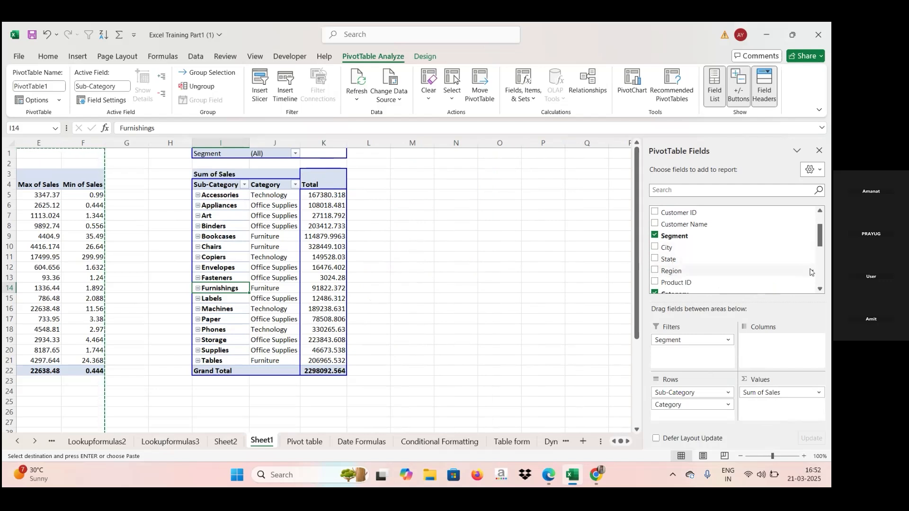
Add Sales to Values again as Count of Sales and show its values as % of Grand Total.
{"action": "scroll", "coordinate": [816, 259], "scroll_direction": "down", "scroll_amount": 2}
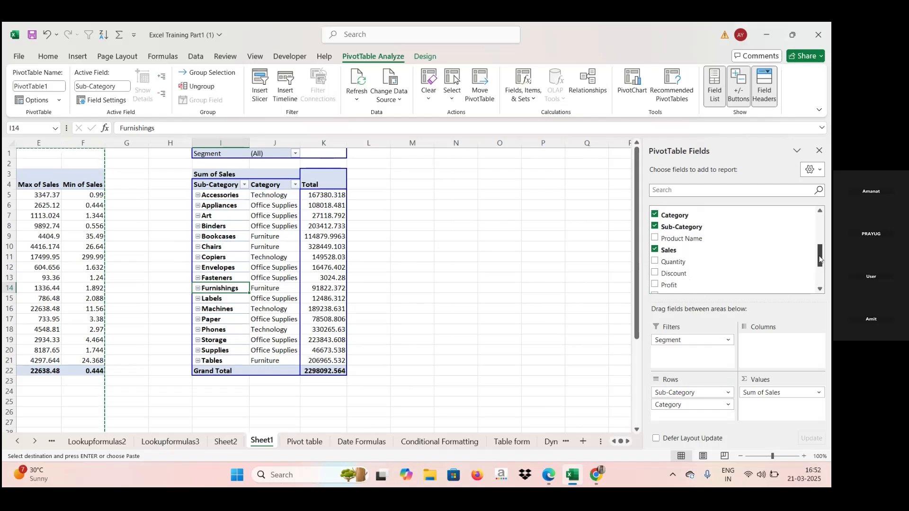
{"action": "left_click_drag", "start_coordinate": [679, 251], "coordinate": [762, 405]}
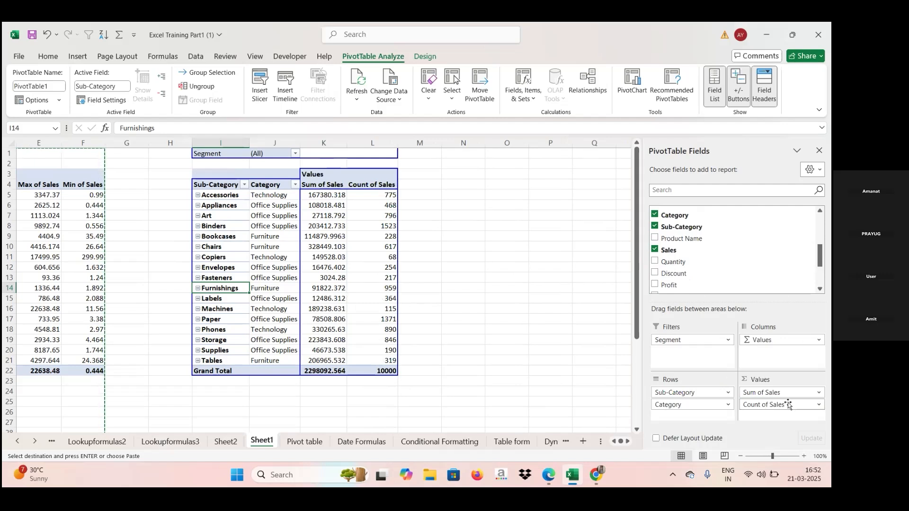
{"action": "right_click", "coordinate": [377, 197]}
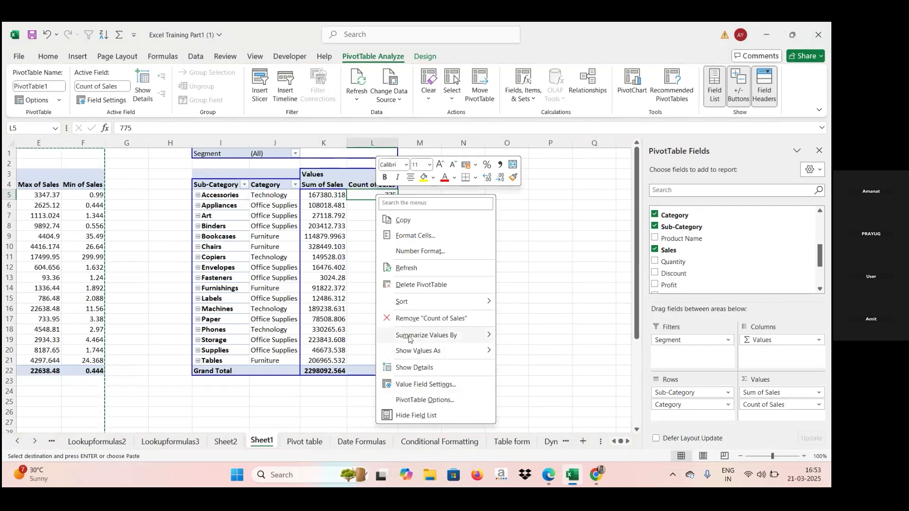
{"action": "mouse_move", "coordinate": [401, 342]}
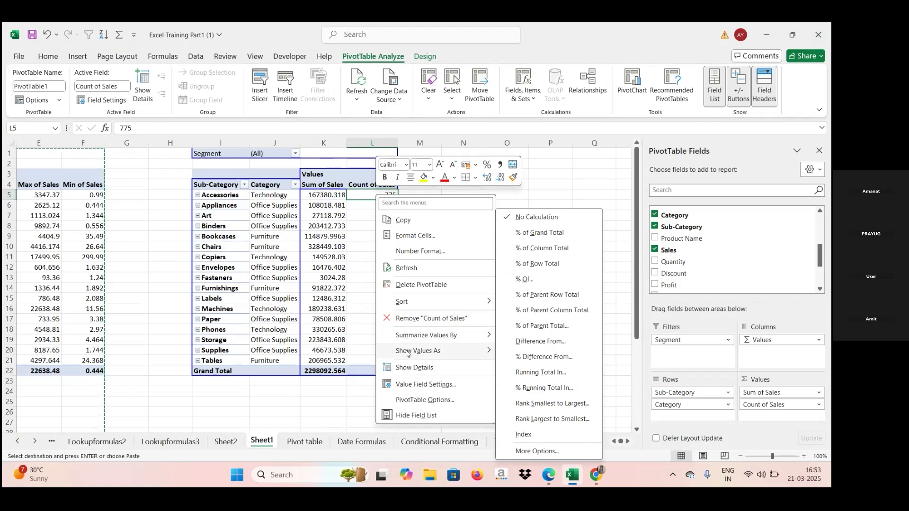
{"action": "left_click", "coordinate": [545, 233]}
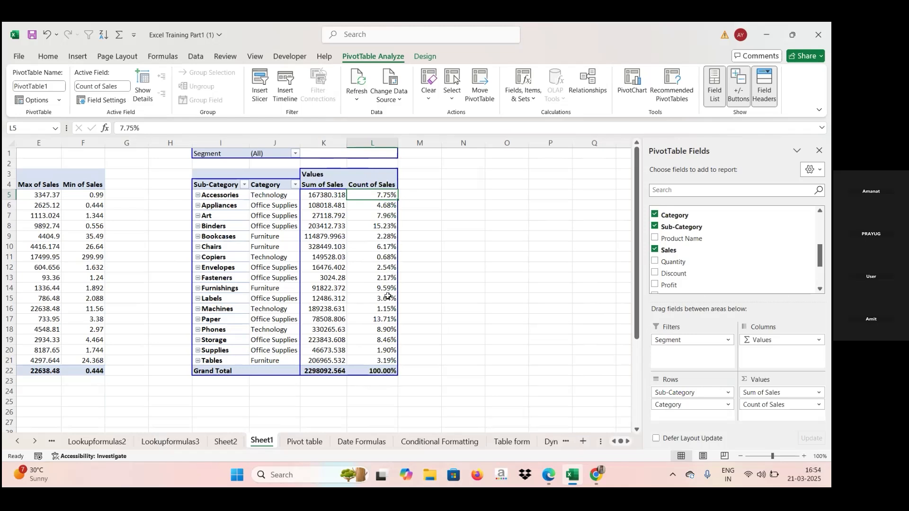
Try to sort the Count of Sales column from largest to smallest.
{"action": "mouse_move", "coordinate": [388, 297]}
{"action": "mouse_move", "coordinate": [370, 227]}
{"action": "right_click", "coordinate": [377, 197]}
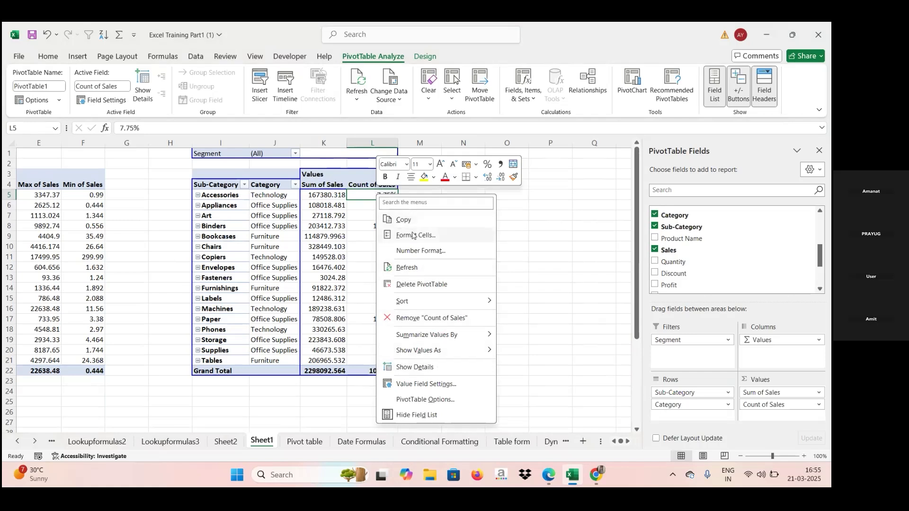
{"action": "mouse_move", "coordinate": [410, 307]}
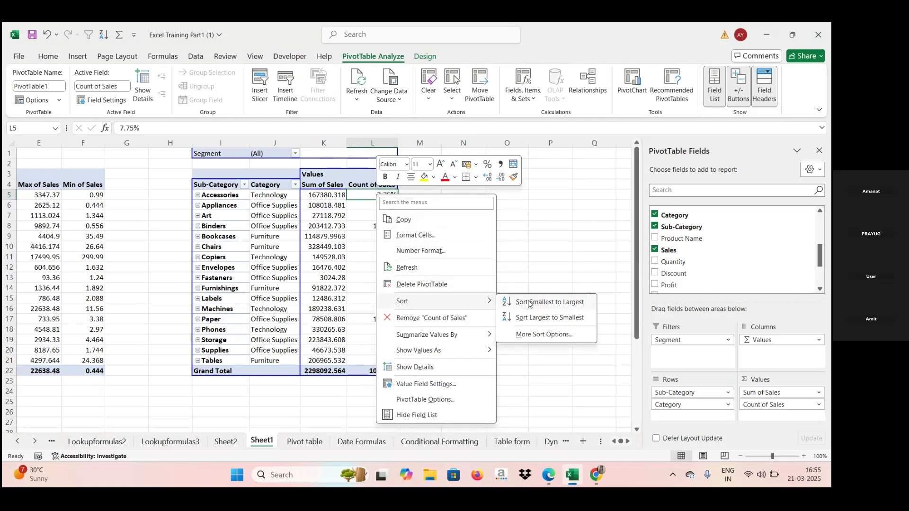
{"action": "left_click", "coordinate": [540, 316]}
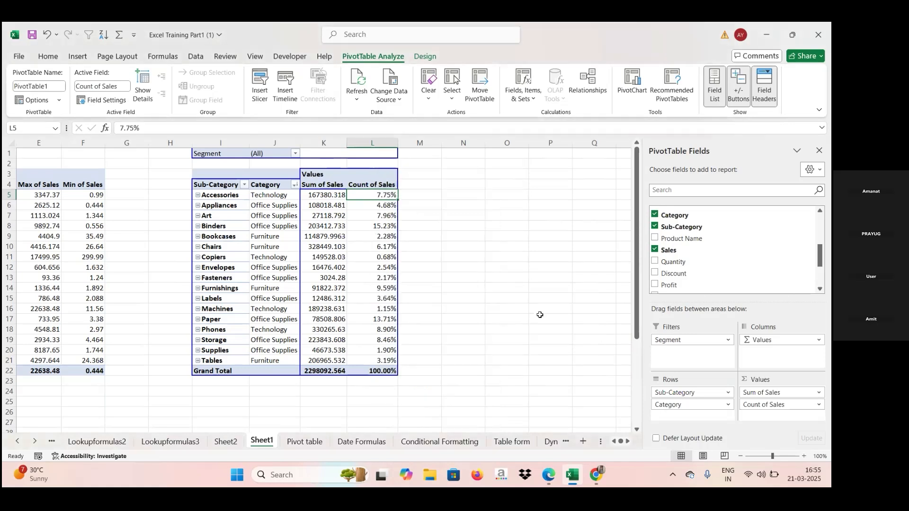
{"action": "left_click_drag", "start_coordinate": [375, 194], "coordinate": [378, 196]}
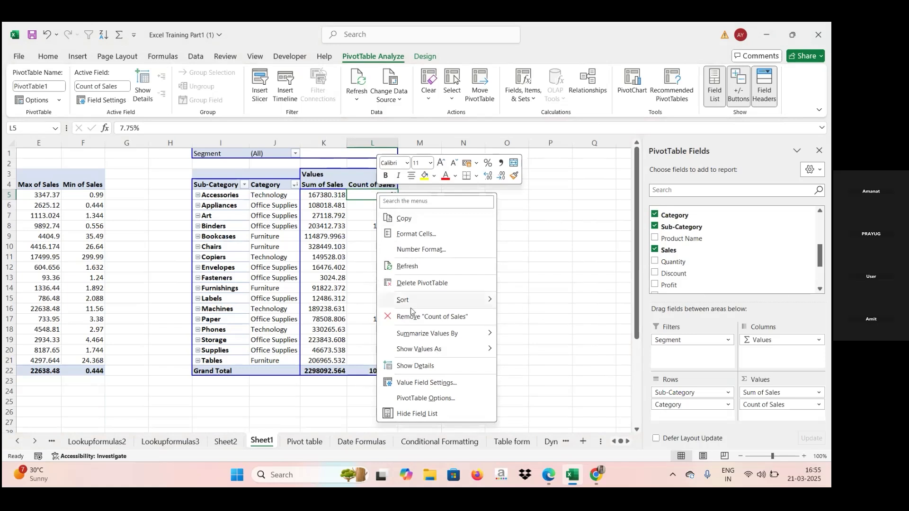
{"action": "mouse_move", "coordinate": [419, 299]}
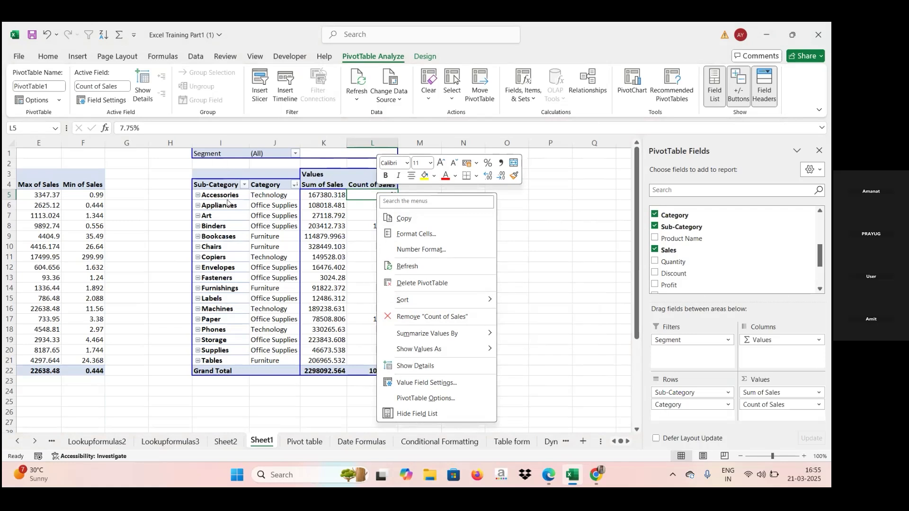
{"action": "key", "text": "Escape"}
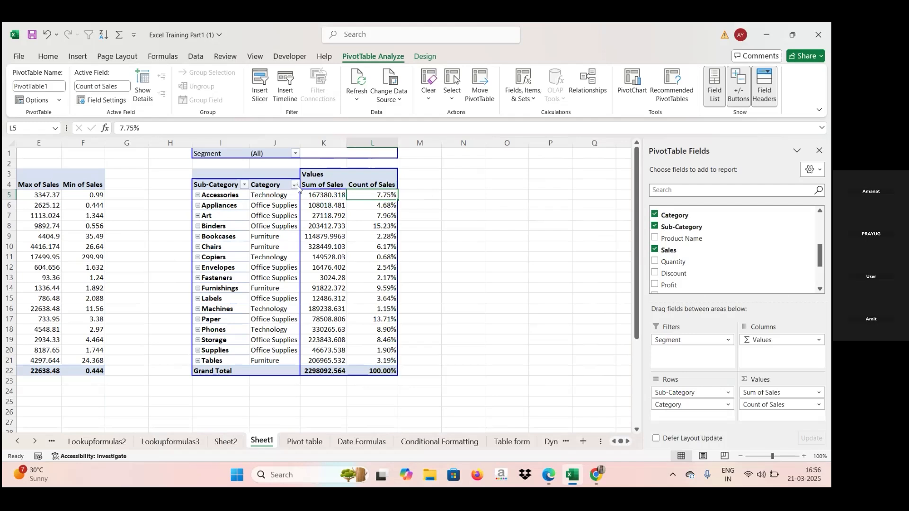
Change the Count of Sales values in the duplicate pivot table to show as % of Row Total.
{"action": "left_click", "coordinate": [376, 181]}
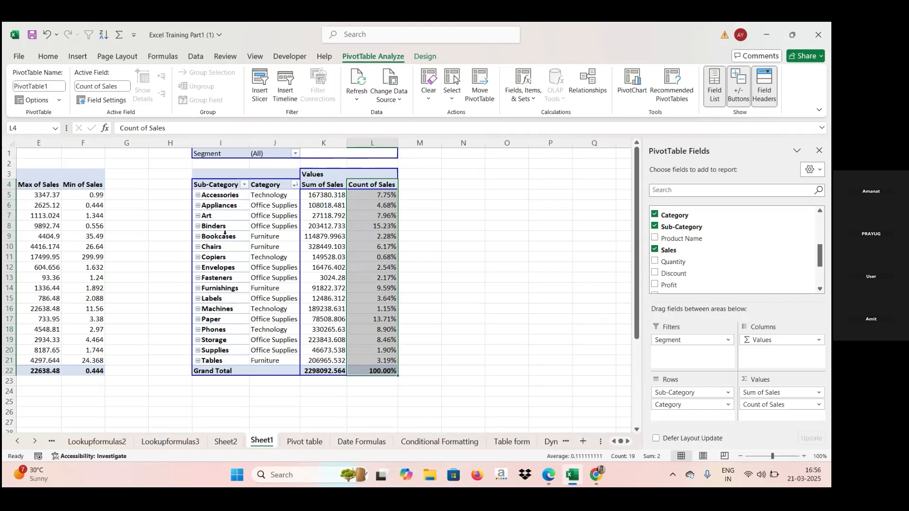
{"action": "left_click", "coordinate": [421, 194]}
{"action": "left_click", "coordinate": [385, 193]}
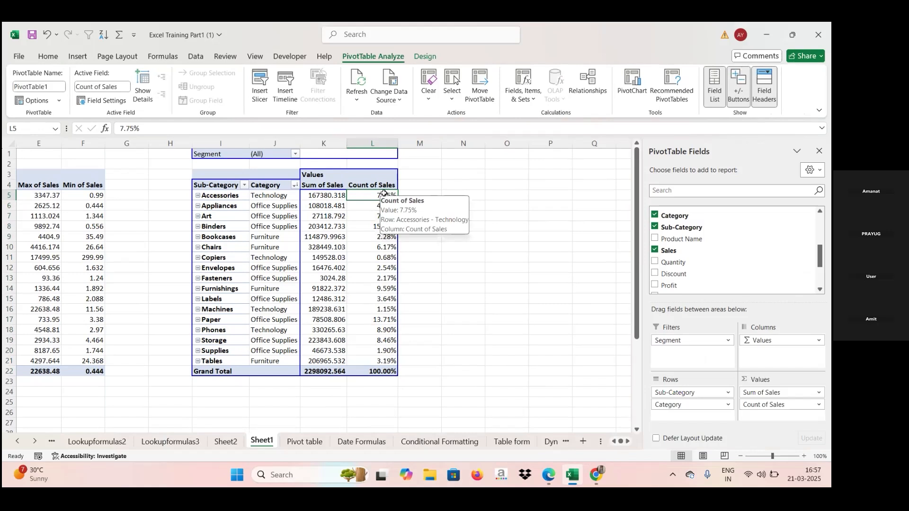
{"action": "right_click", "coordinate": [384, 193]}
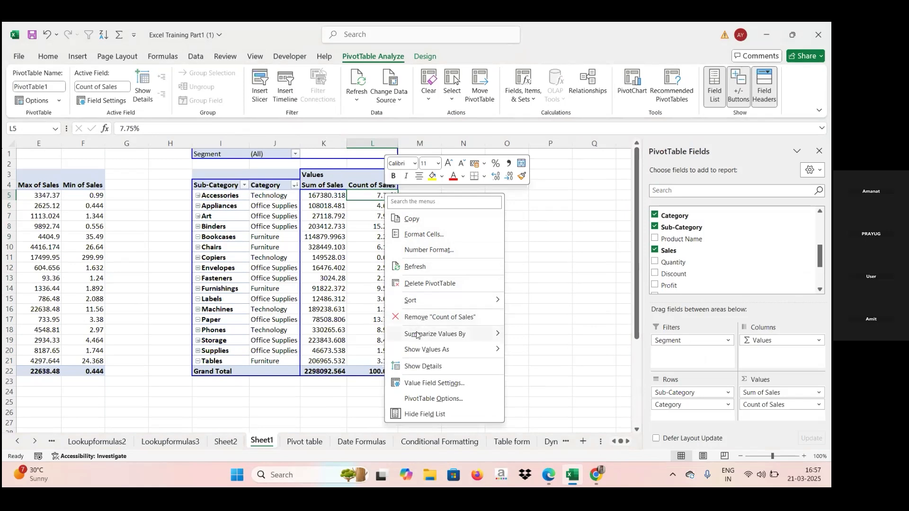
{"action": "mouse_move", "coordinate": [416, 334]}
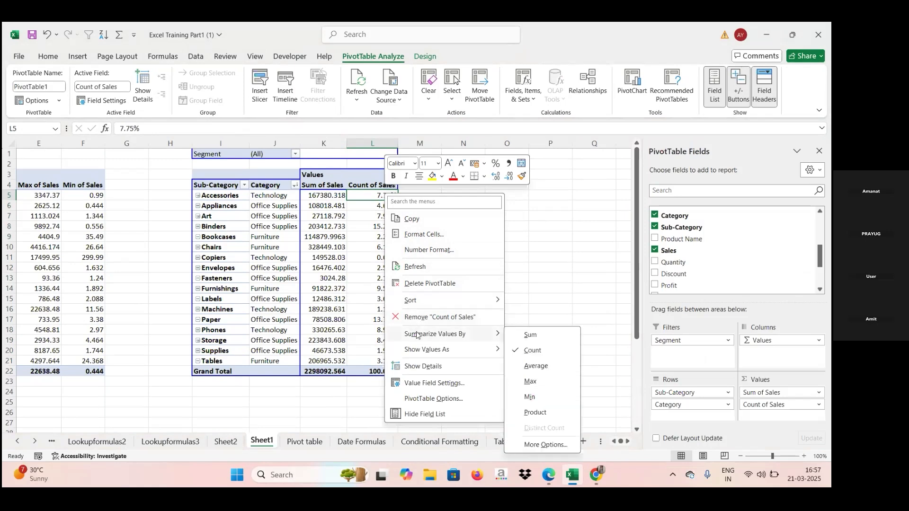
{"action": "mouse_move", "coordinate": [420, 350]}
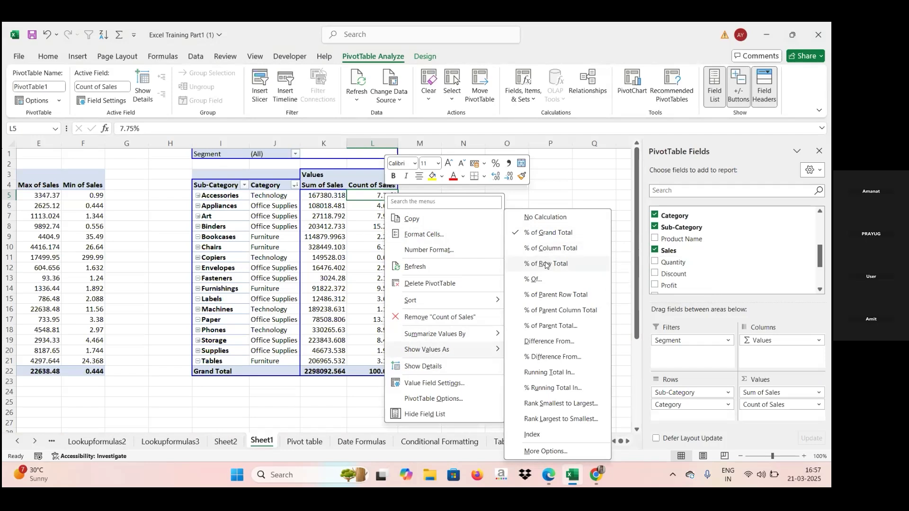
{"action": "left_click", "coordinate": [546, 264]}
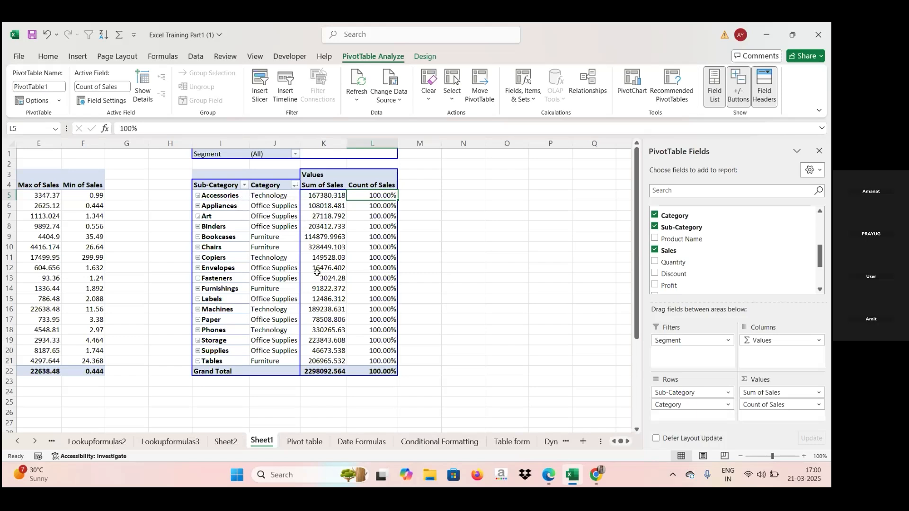
Open the PivotTable Options dialog, examine its Layout & Format and Display tabs, and close it.
{"action": "mouse_move", "coordinate": [306, 324]}
{"action": "right_click", "coordinate": [370, 196]}
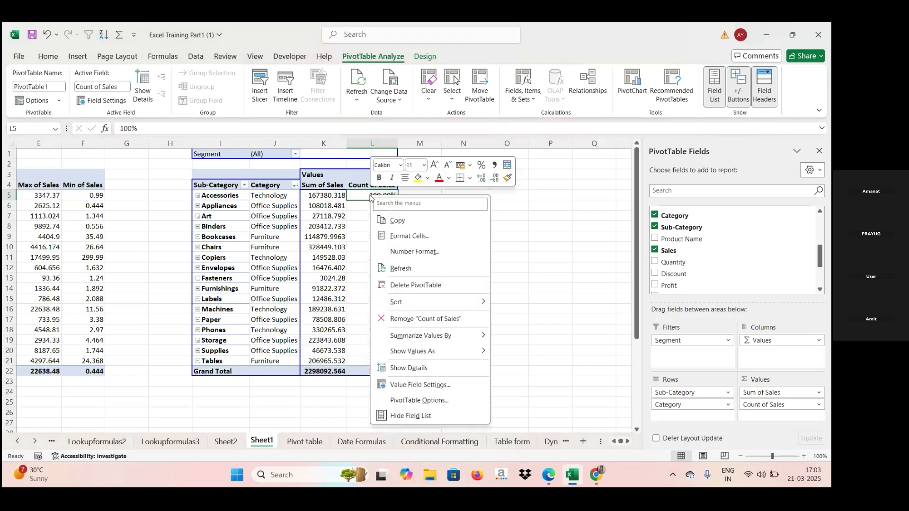
{"action": "mouse_move", "coordinate": [407, 355]}
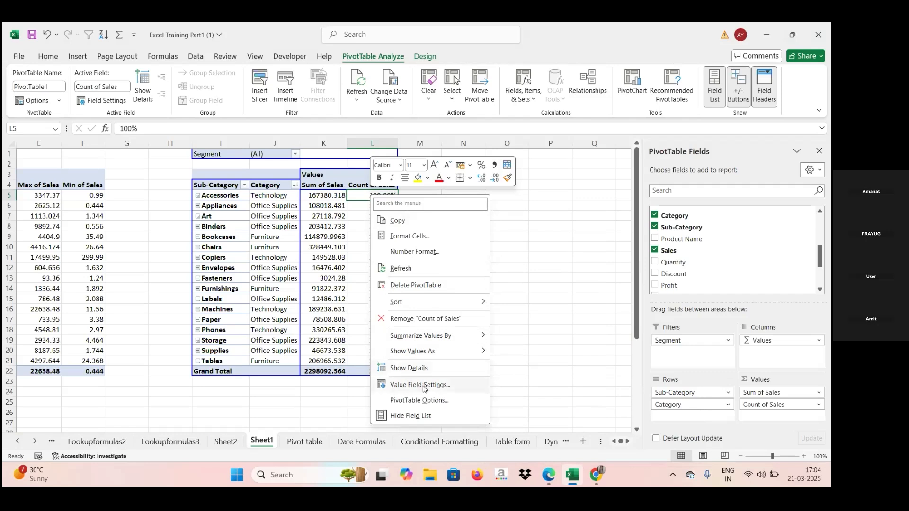
{"action": "mouse_move", "coordinate": [426, 352]}
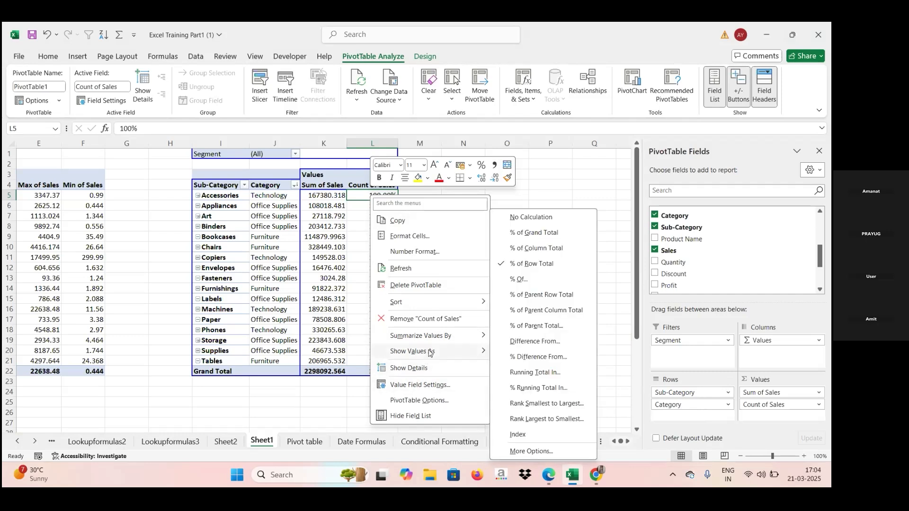
{"action": "mouse_move", "coordinate": [436, 338]}
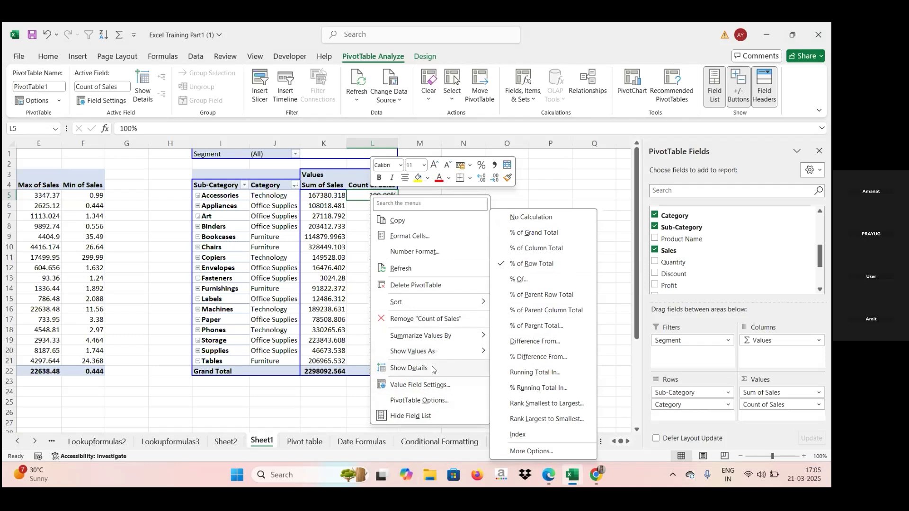
{"action": "left_click", "coordinate": [419, 400]}
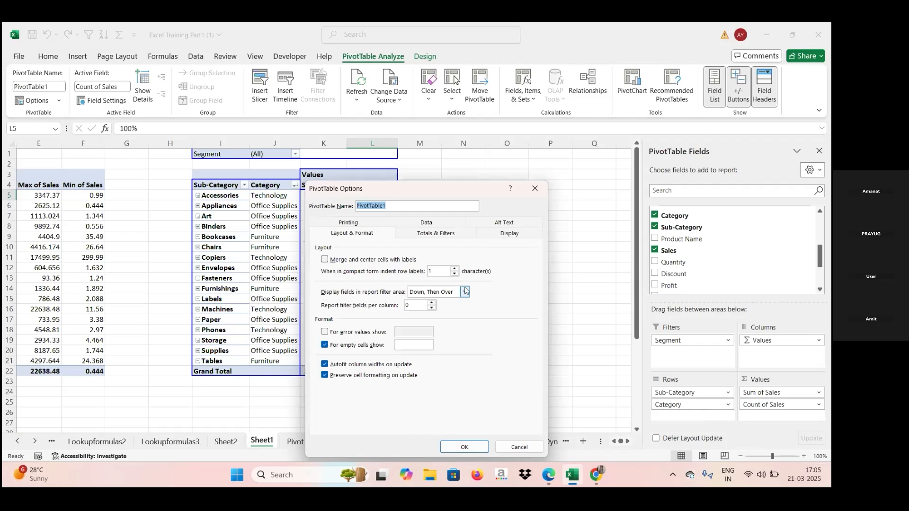
{"action": "left_click", "coordinate": [508, 238]}
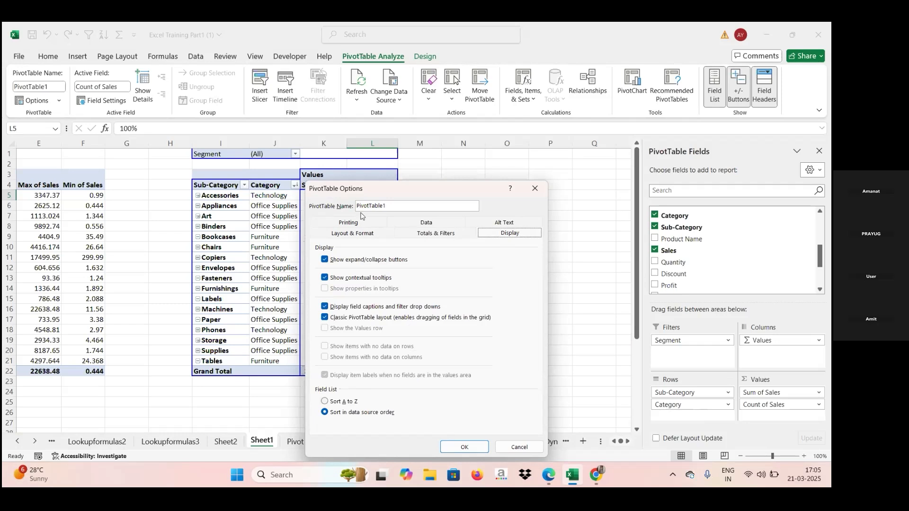
{"action": "left_click", "coordinate": [531, 187]}
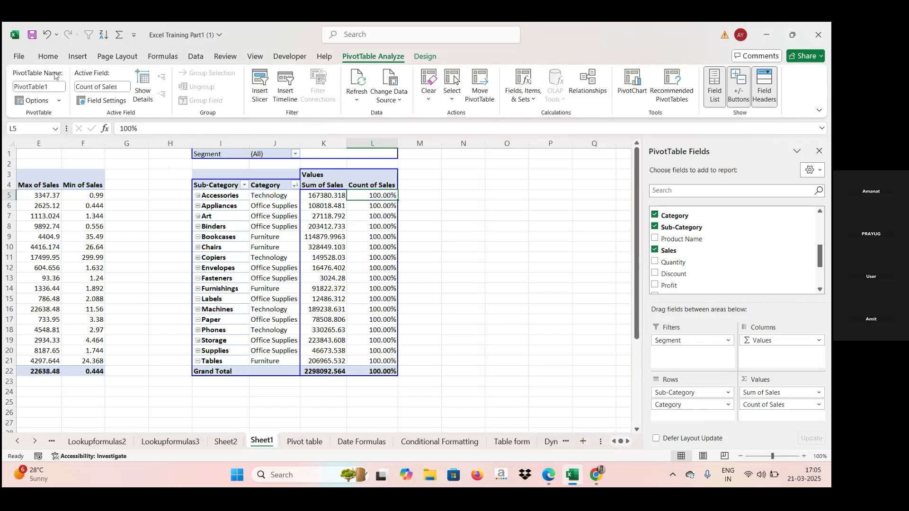
{"action": "left_click", "coordinate": [47, 196]}
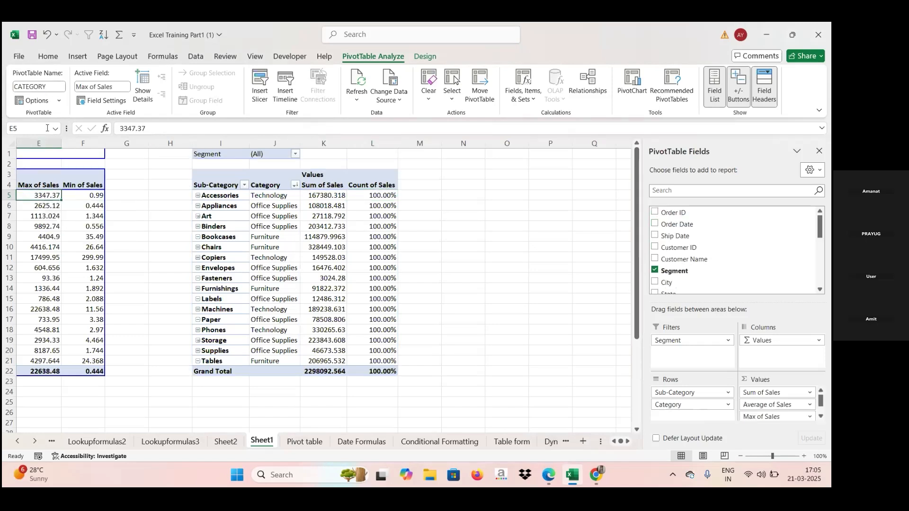
{"action": "left_click", "coordinate": [224, 238]}
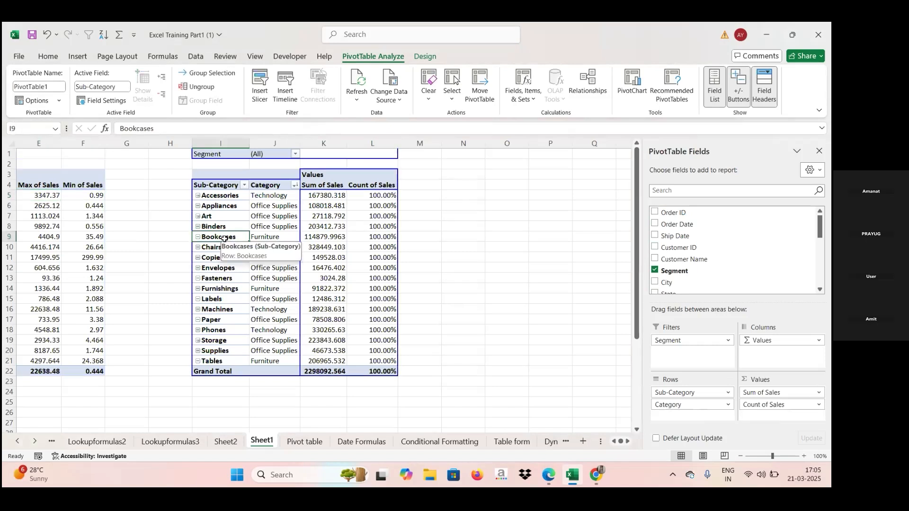
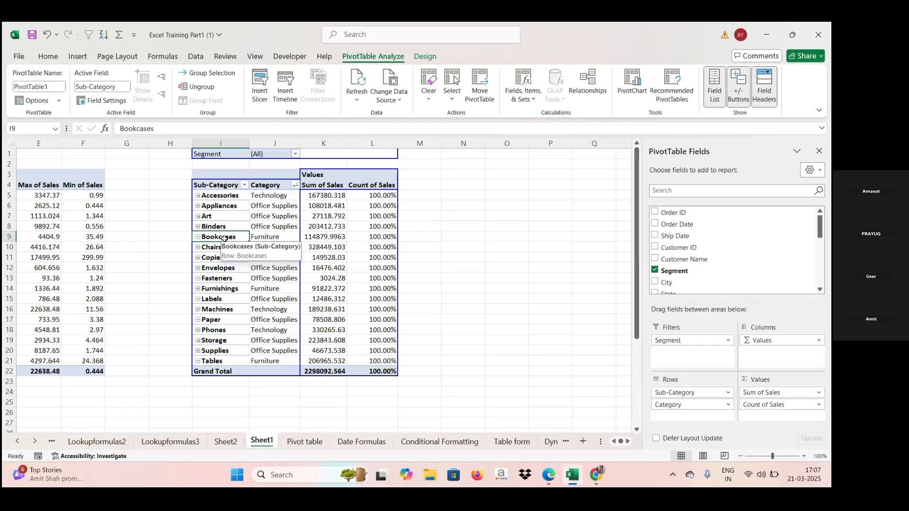
Copy the whole pivot table range from the Segment filter through the Grand Total row.
{"action": "left_click", "coordinate": [215, 144]}
{"action": "left_click_drag", "start_coordinate": [215, 144], "coordinate": [355, 150]}
{"action": "key", "text": "ctrl+c"}
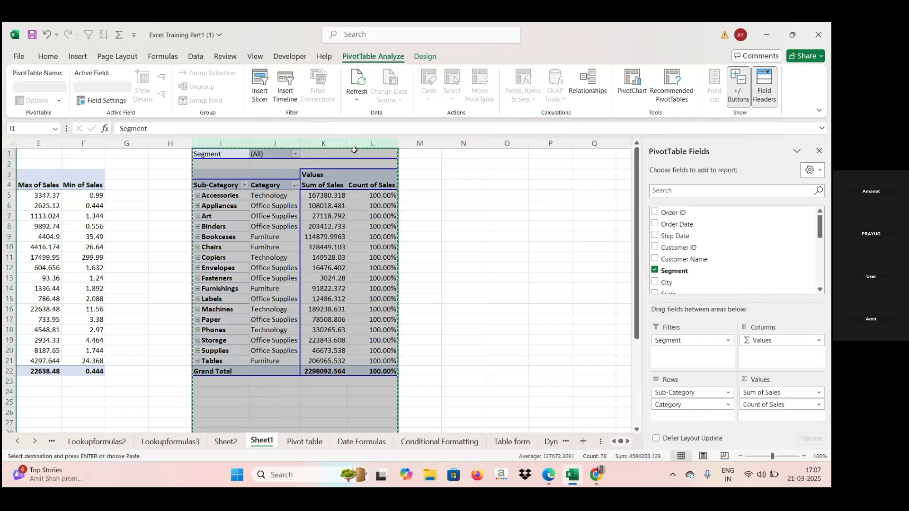
{"action": "left_click", "coordinate": [513, 173]}
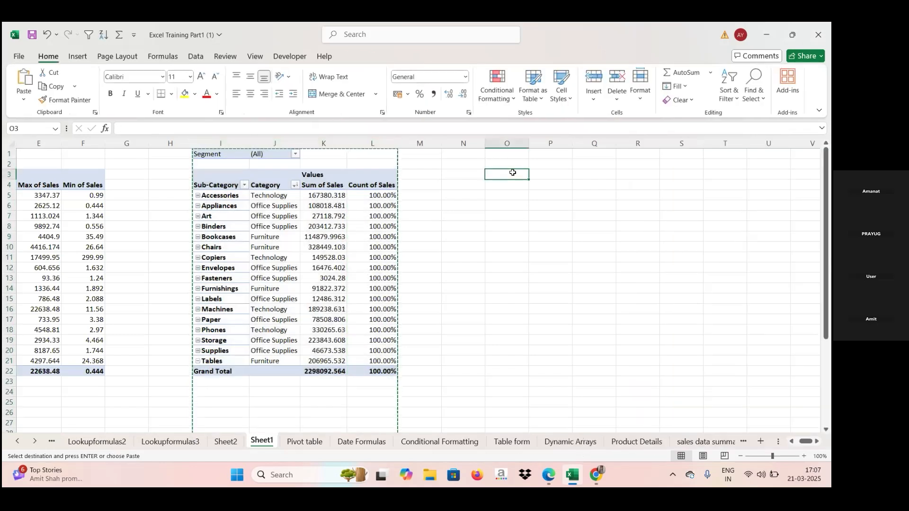
{"action": "key", "text": "ctrl+v"}
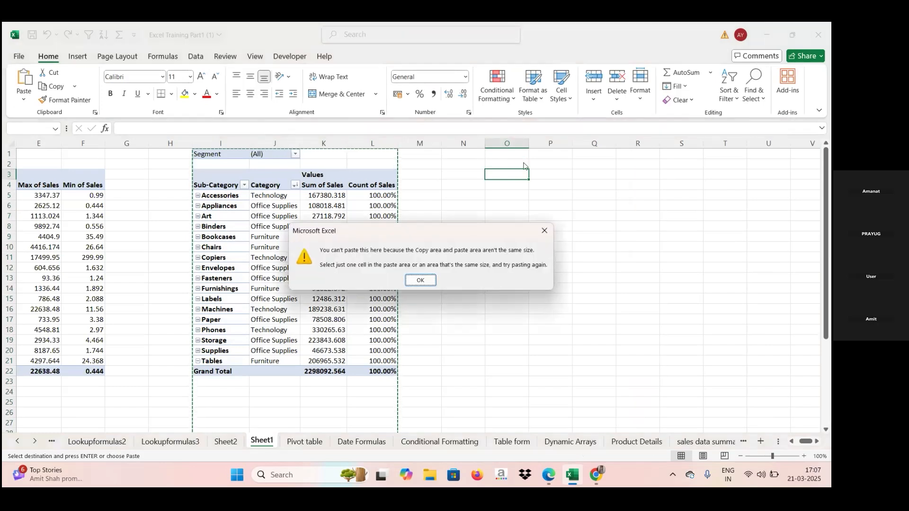
{"action": "left_click", "coordinate": [424, 283]}
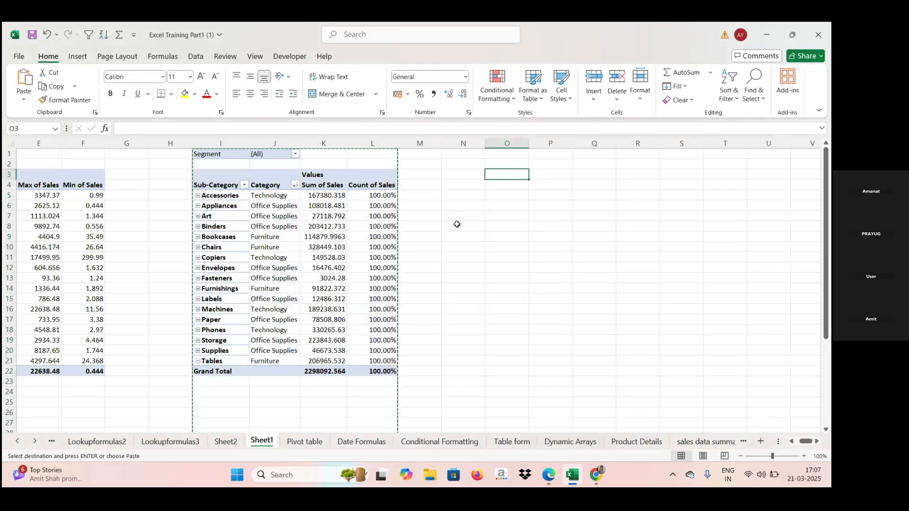
Paste the copied pivot table as a duplicate starting at cell O1.
{"action": "left_click", "coordinate": [503, 142]}
{"action": "key", "text": "ctrl+v"}
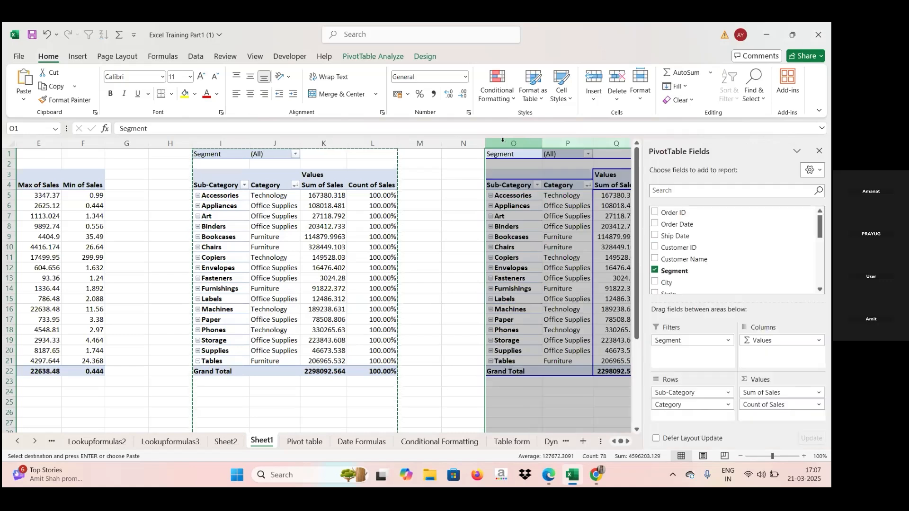
{"action": "left_click", "coordinate": [563, 237]}
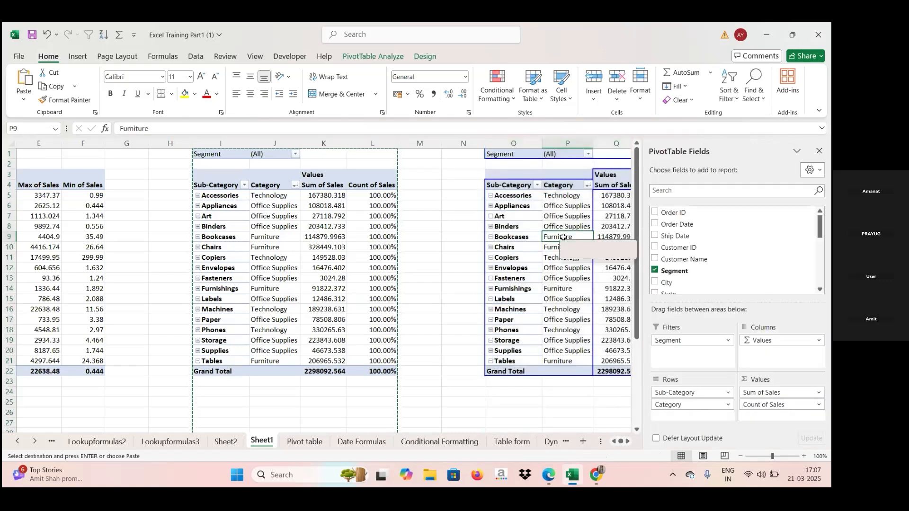
{"action": "scroll", "coordinate": [563, 236], "scroll_direction": "right", "scroll_amount": 5}
{"action": "left_click", "coordinate": [563, 236]}
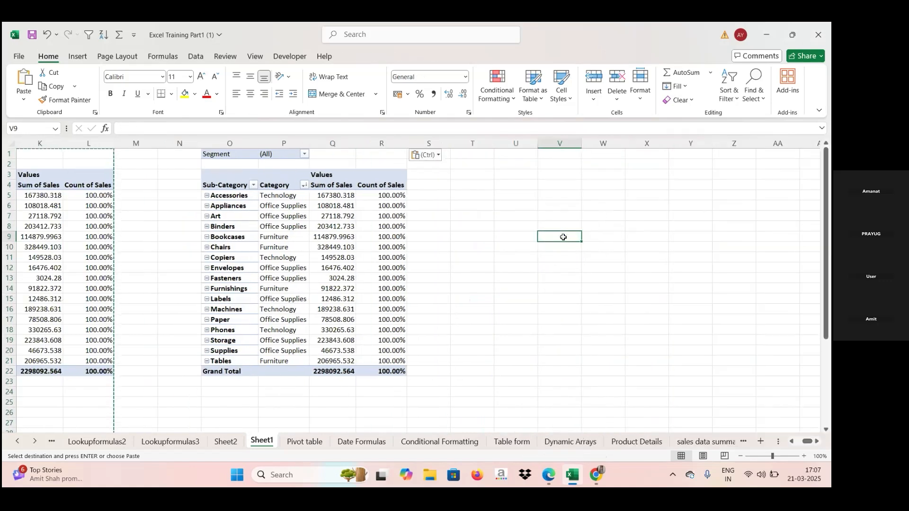
{"action": "left_click", "coordinate": [330, 235]}
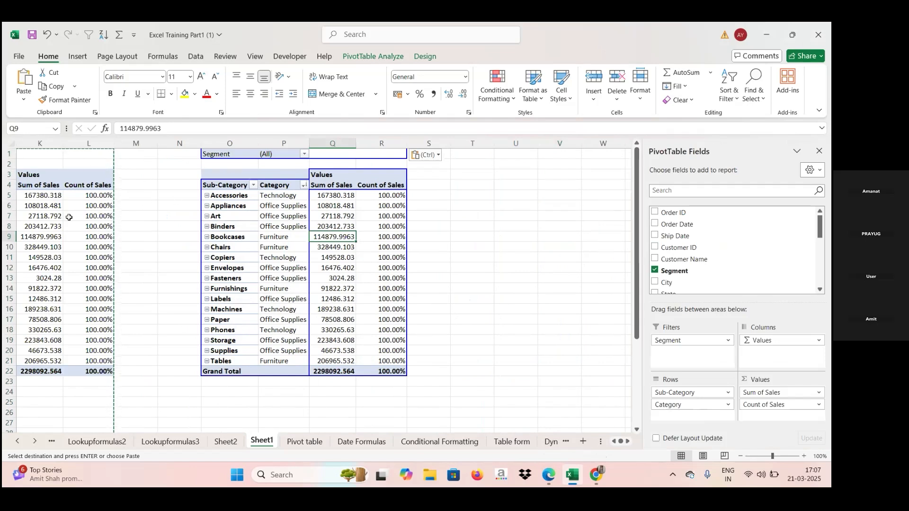
Show the original pivot table's Count of Sales values as % of Grand Total.
{"action": "left_click", "coordinate": [90, 216]}
{"action": "right_click", "coordinate": [95, 194]}
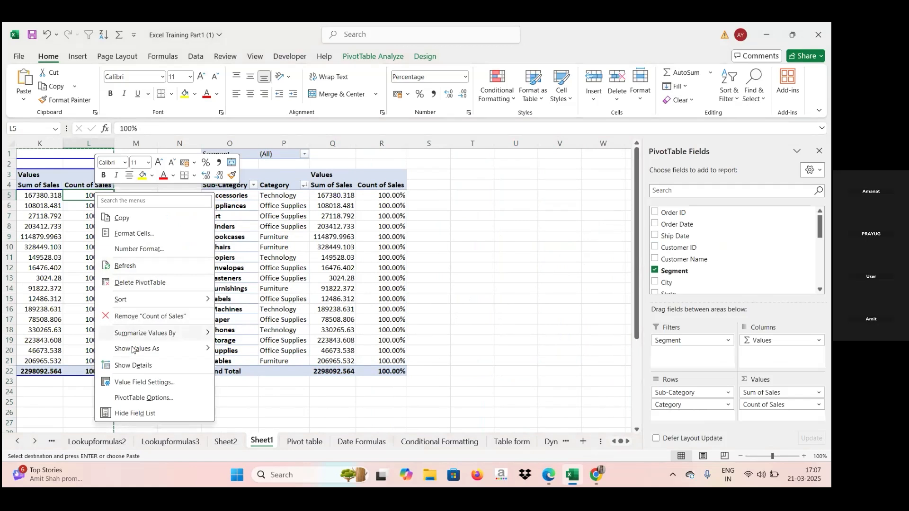
{"action": "mouse_move", "coordinate": [156, 348]}
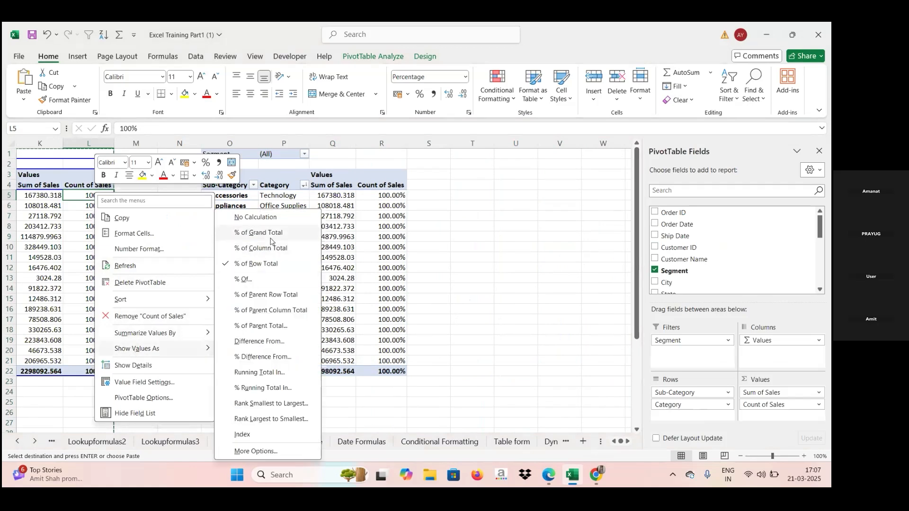
{"action": "left_click", "coordinate": [272, 237]}
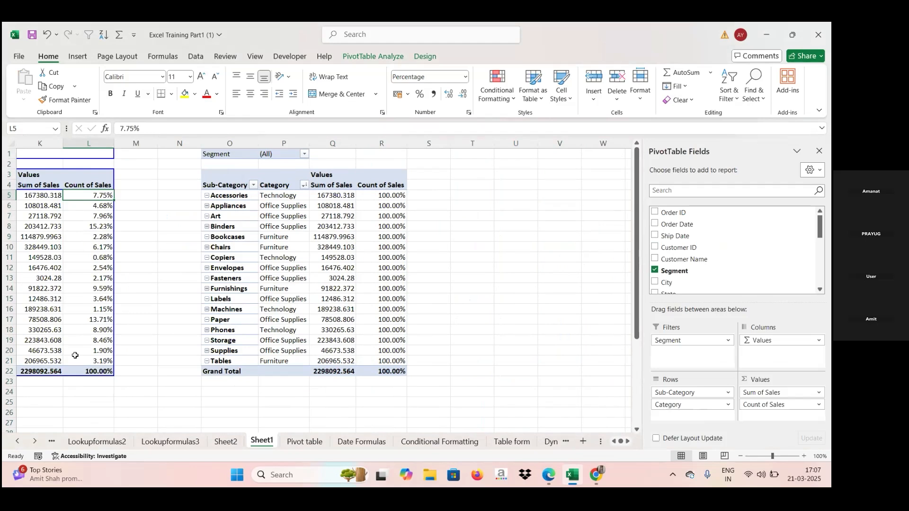
Try to group the single Accessories sub-category in the duplicate pivot table.
{"action": "mouse_move", "coordinate": [75, 355]}
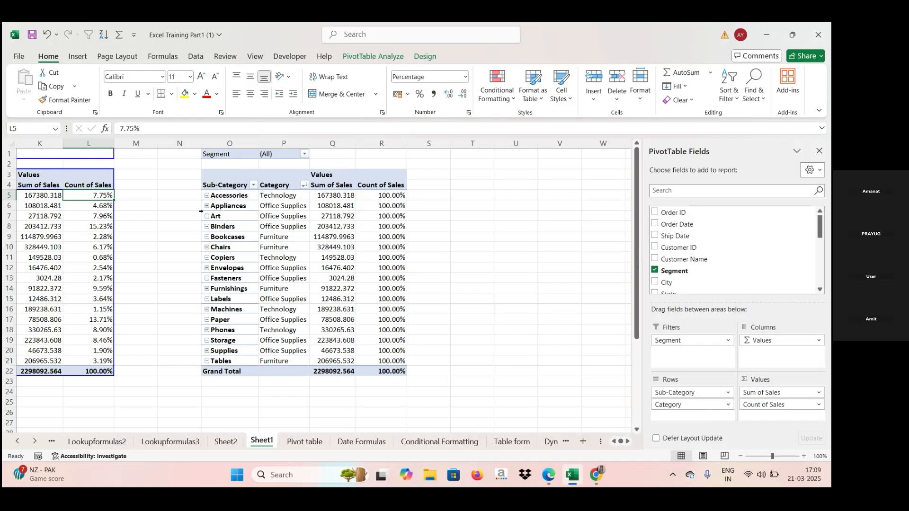
{"action": "right_click", "coordinate": [221, 196]}
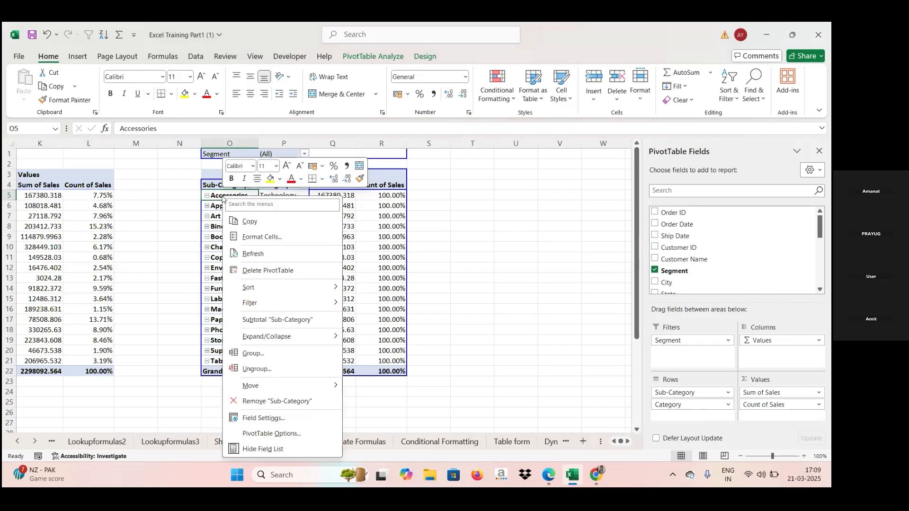
{"action": "left_click", "coordinate": [253, 359]}
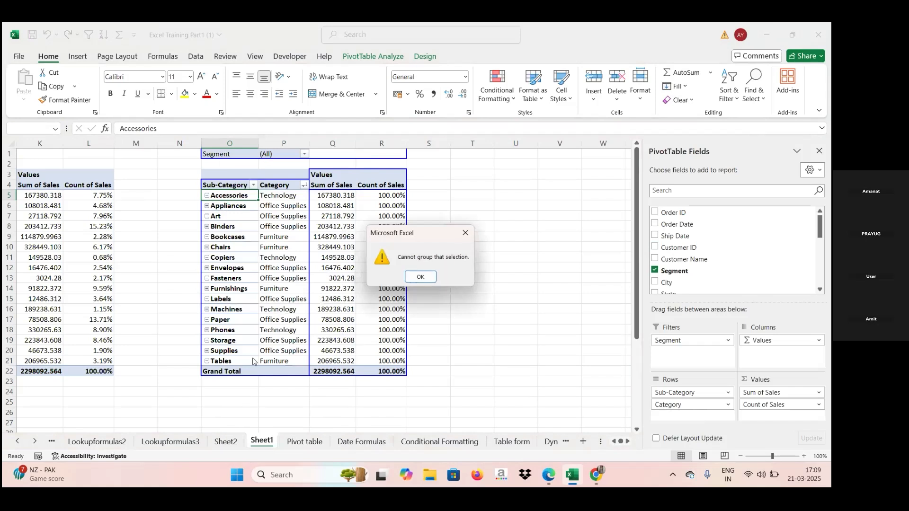
{"action": "left_click", "coordinate": [413, 278]}
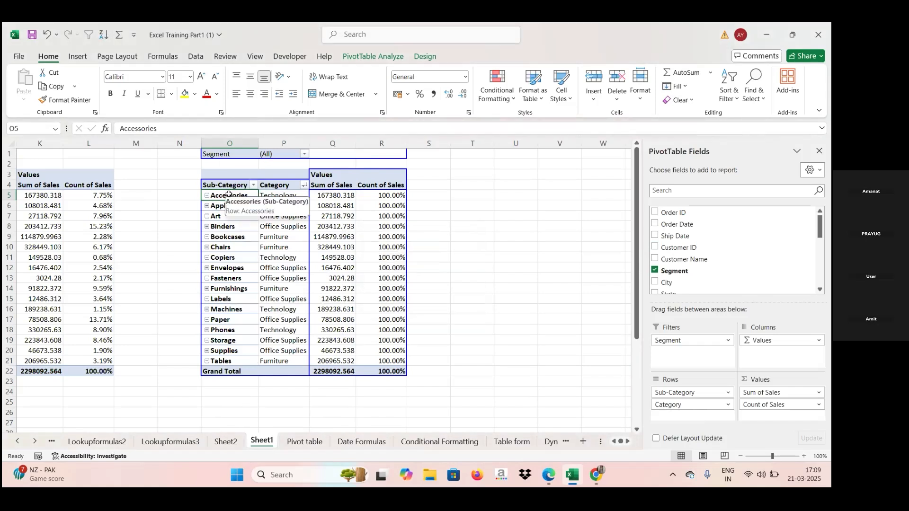
Group the Accessories, Appliances and Art sub-categories into Group1 in the duplicate pivot table.
{"action": "left_click_drag", "start_coordinate": [228, 198], "coordinate": [227, 217]}
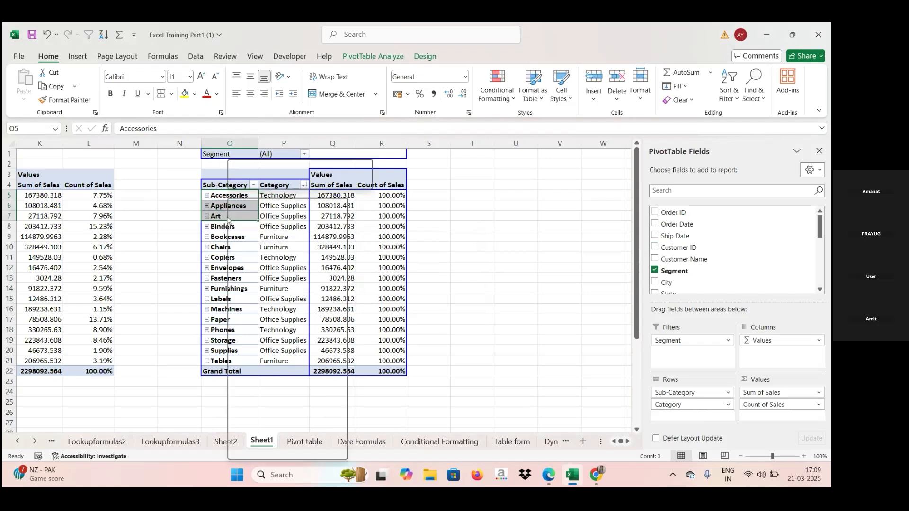
{"action": "right_click", "coordinate": [227, 217]}
{"action": "left_click", "coordinate": [256, 356]}
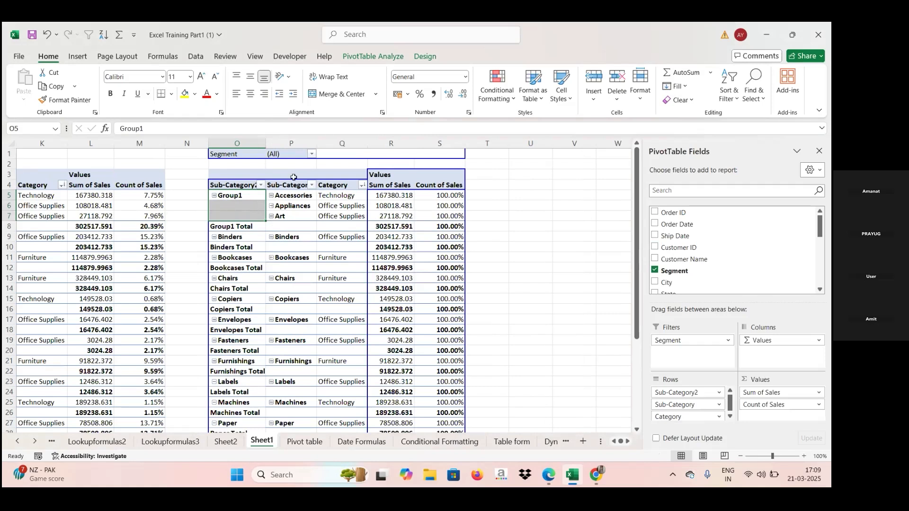
{"action": "left_click", "coordinate": [246, 195]}
{"action": "double_click", "coordinate": [247, 195]}
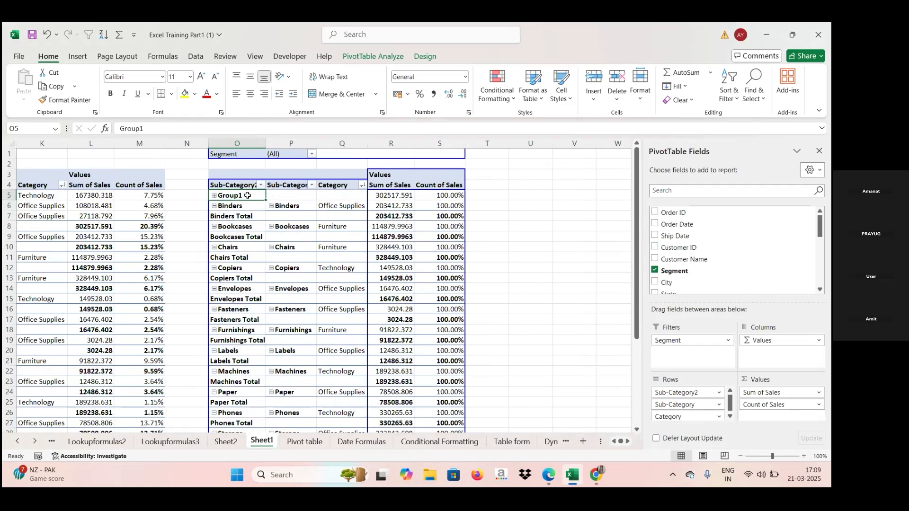
{"action": "double_click", "coordinate": [248, 195]}
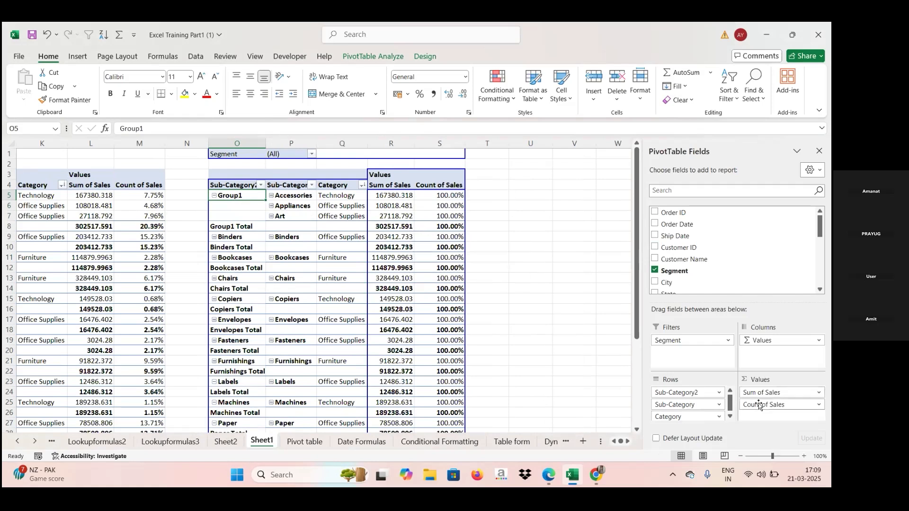
Remove Count of Sales from the duplicate's values and group Binders and Bookcases into Group2.
{"action": "left_click_drag", "start_coordinate": [758, 403], "coordinate": [725, 262]}
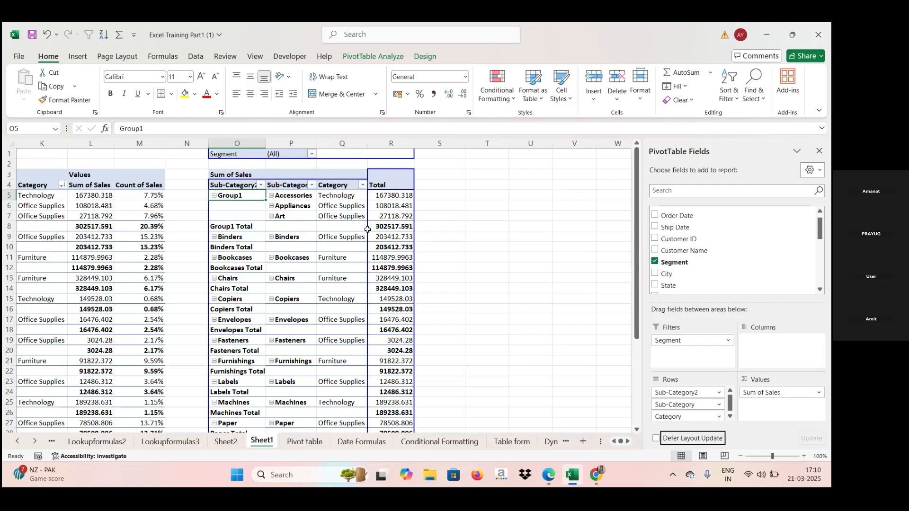
{"action": "left_click", "coordinate": [388, 236]}
{"action": "left_click", "coordinate": [225, 237], "text": "ctrl"}
{"action": "left_click_drag", "start_coordinate": [226, 246], "coordinate": [231, 268]}
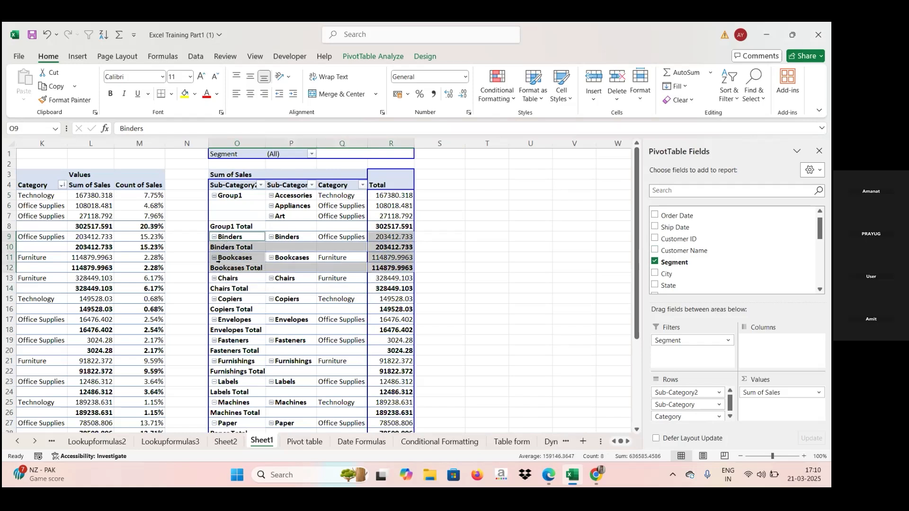
{"action": "right_click", "coordinate": [221, 264]}
{"action": "left_click", "coordinate": [251, 355]}
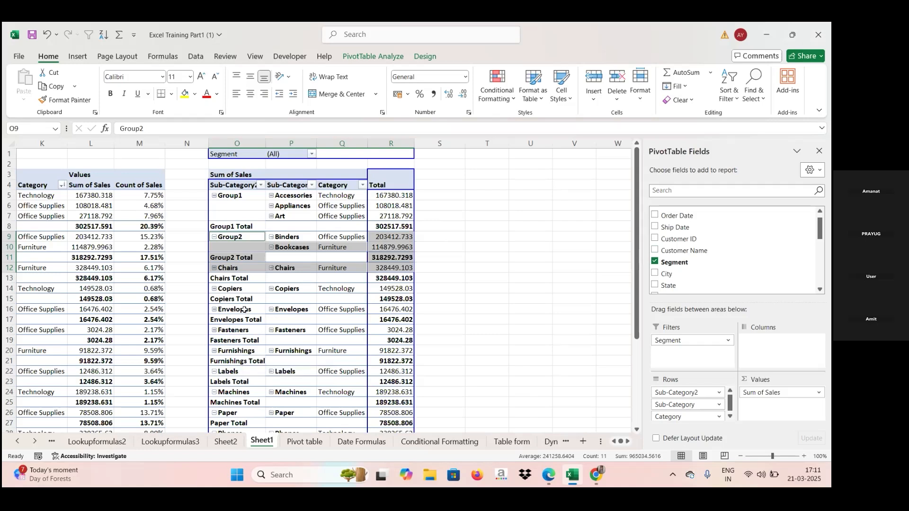
Turn off subtotals for the Sub-Category2 grouping field.
{"action": "left_click", "coordinate": [215, 195]}
{"action": "left_click", "coordinate": [214, 196]}
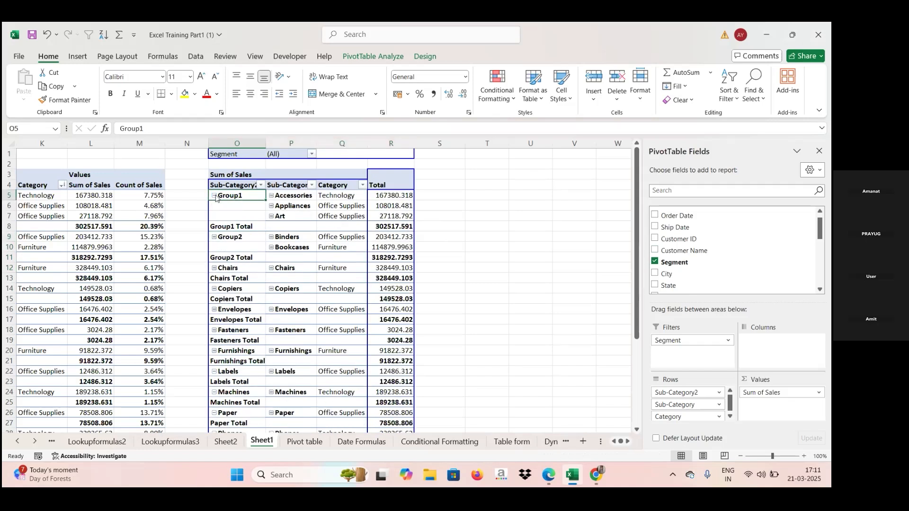
{"action": "right_click", "coordinate": [216, 197]}
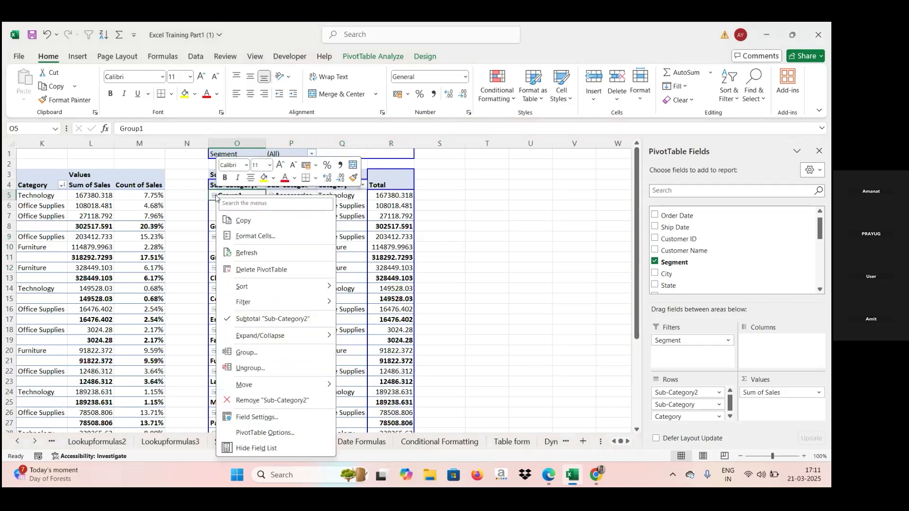
{"action": "left_click", "coordinate": [250, 318]}
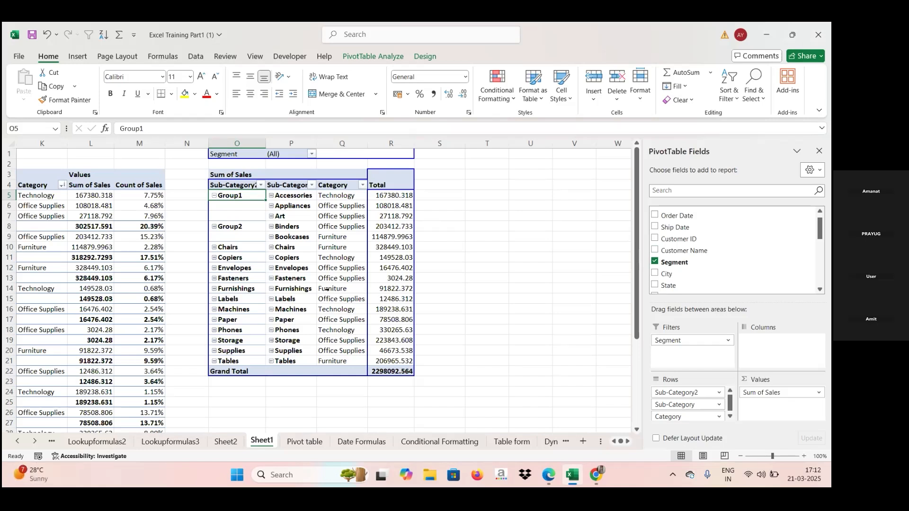
Group the Chairs, Furnishings and Tables sub-categories into Group3.
{"action": "left_click", "coordinate": [230, 244]}
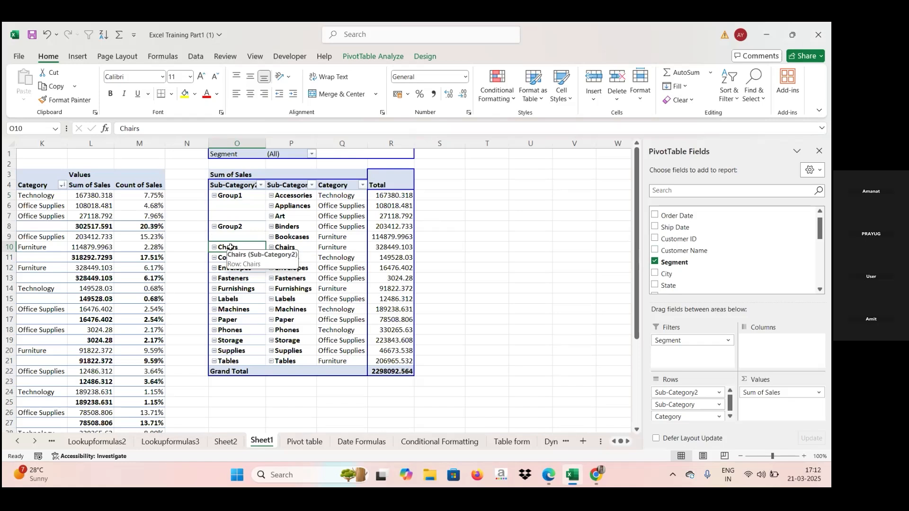
{"action": "left_click", "coordinate": [237, 289], "text": "ctrl"}
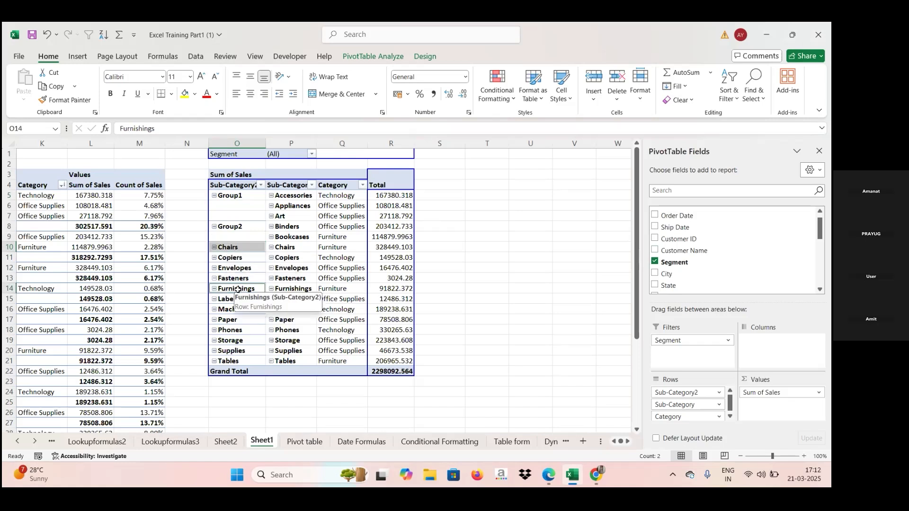
{"action": "left_click", "coordinate": [242, 362], "text": "ctrl"}
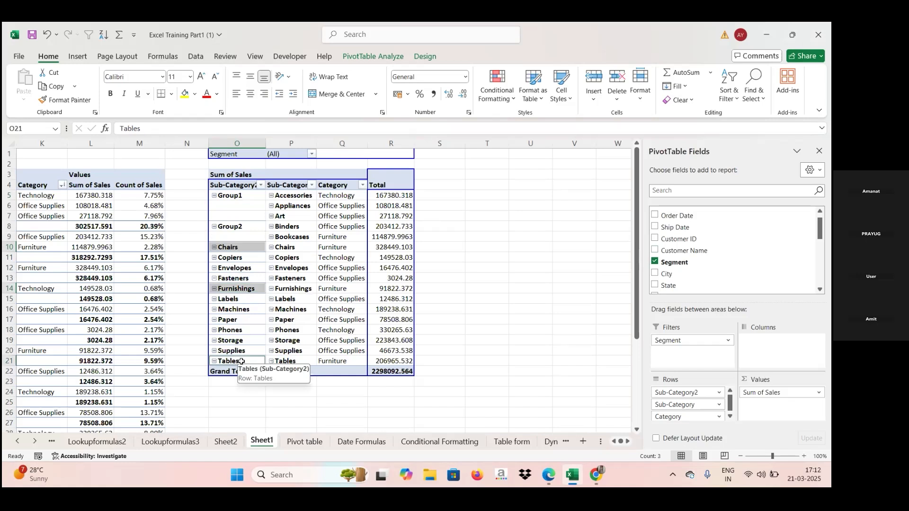
{"action": "right_click", "coordinate": [242, 362]}
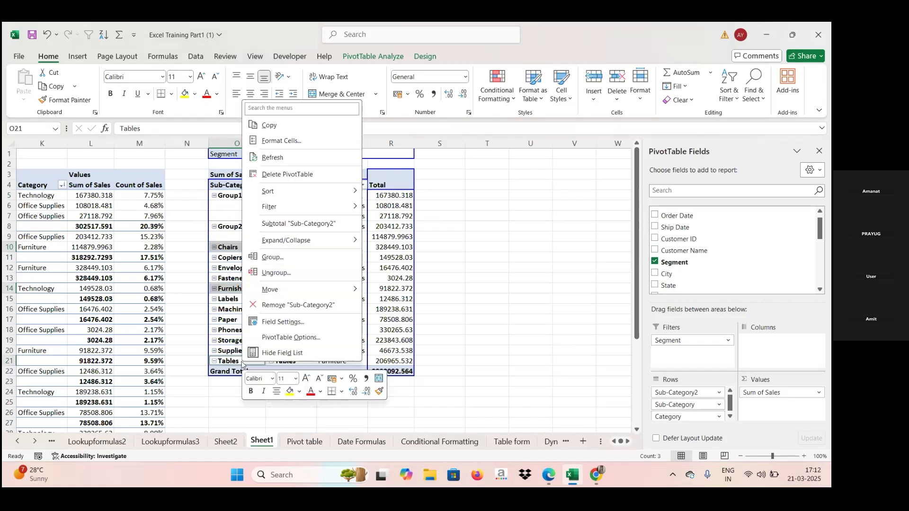
{"action": "left_click", "coordinate": [268, 259]}
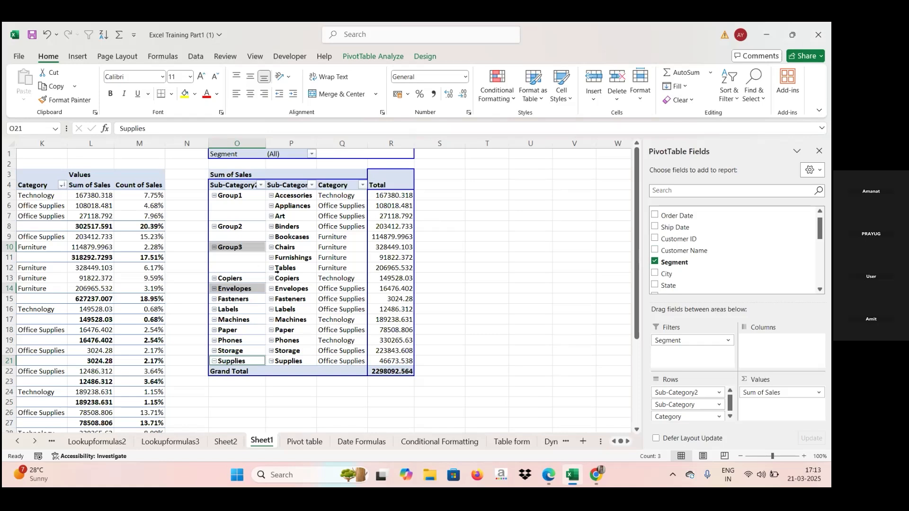
{"action": "right_click", "coordinate": [240, 251]}
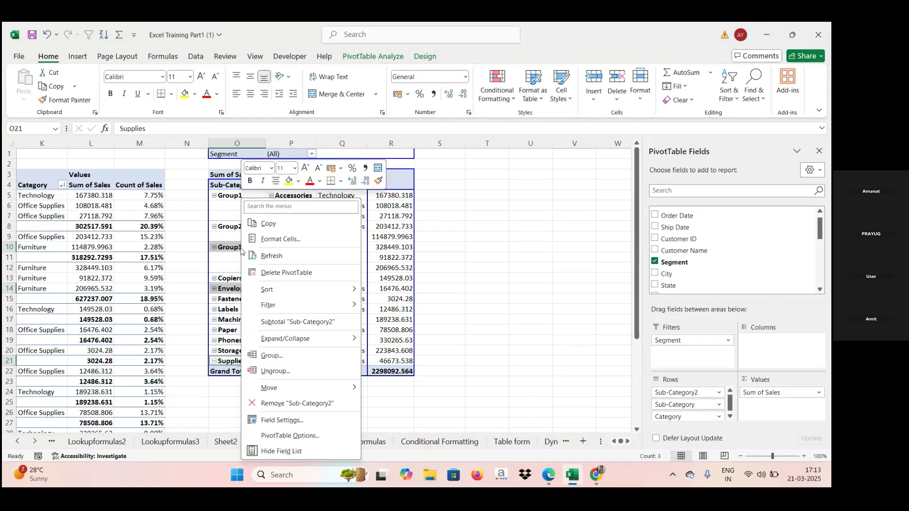
{"action": "left_click", "coordinate": [434, 233]}
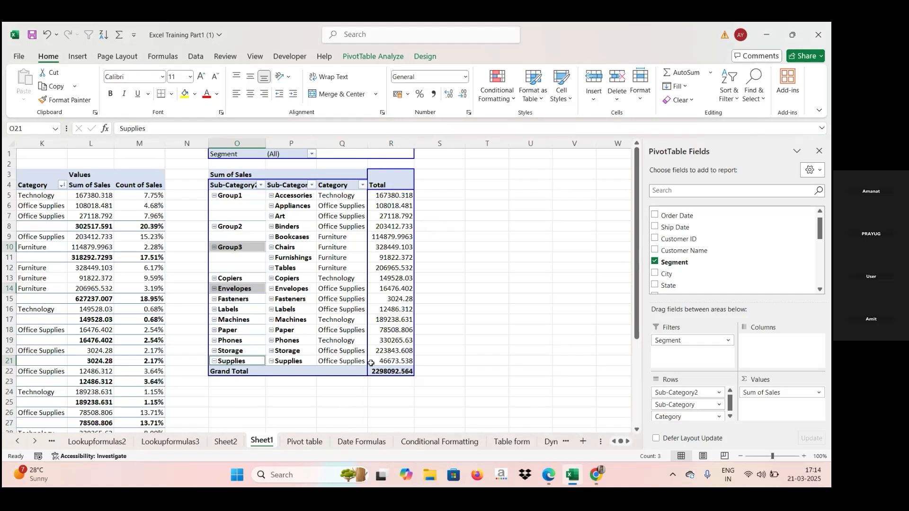
{"action": "mouse_move", "coordinate": [554, 481]}
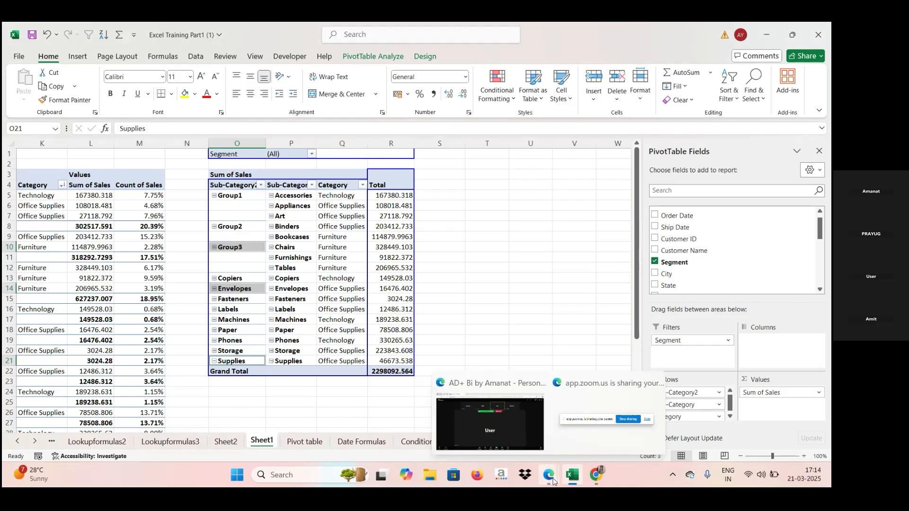
{"action": "left_click", "coordinate": [554, 482]}
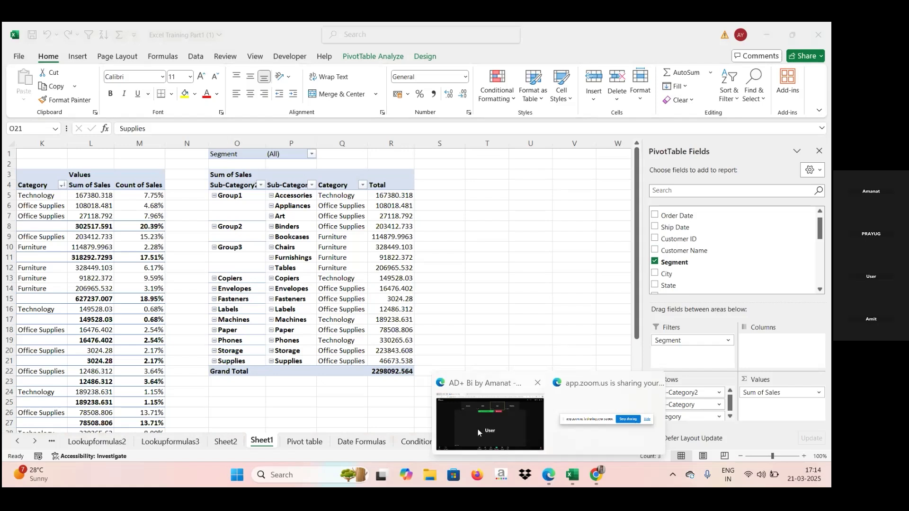
{"action": "mouse_move", "coordinate": [520, 428]}
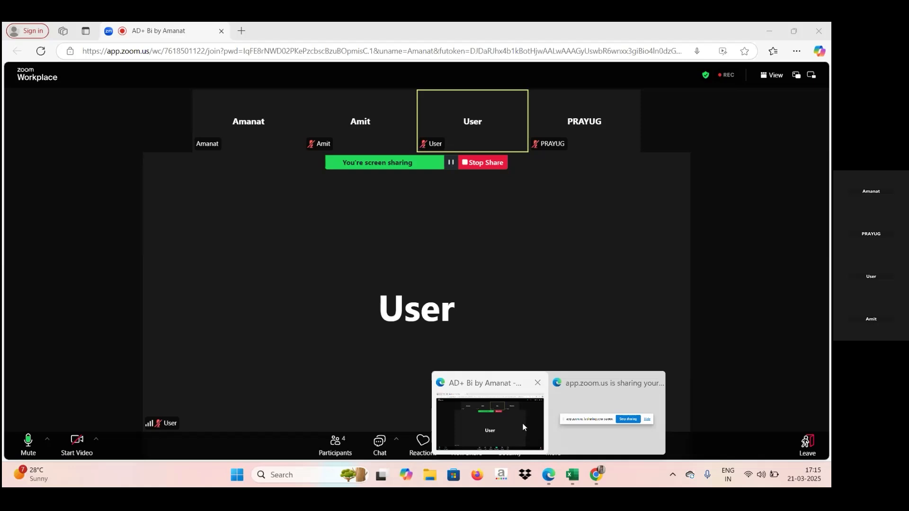
{"action": "key", "text": "alt+Tab"}
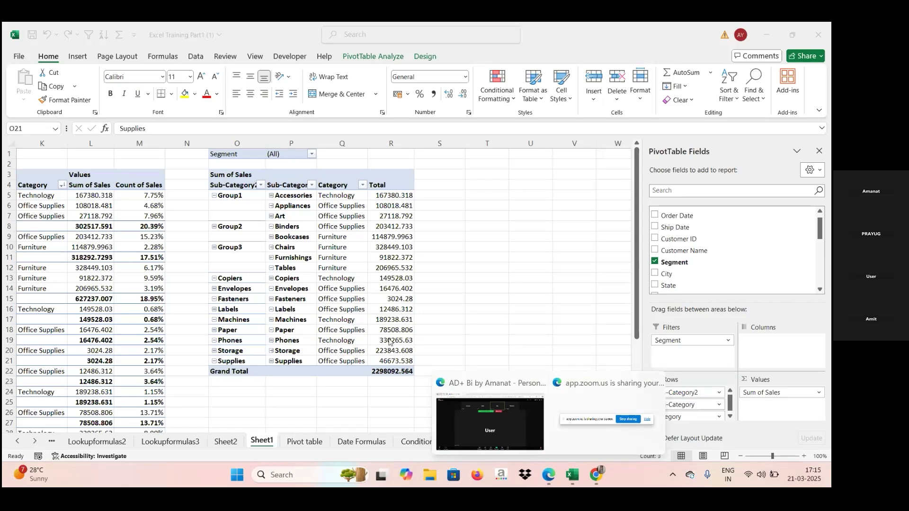